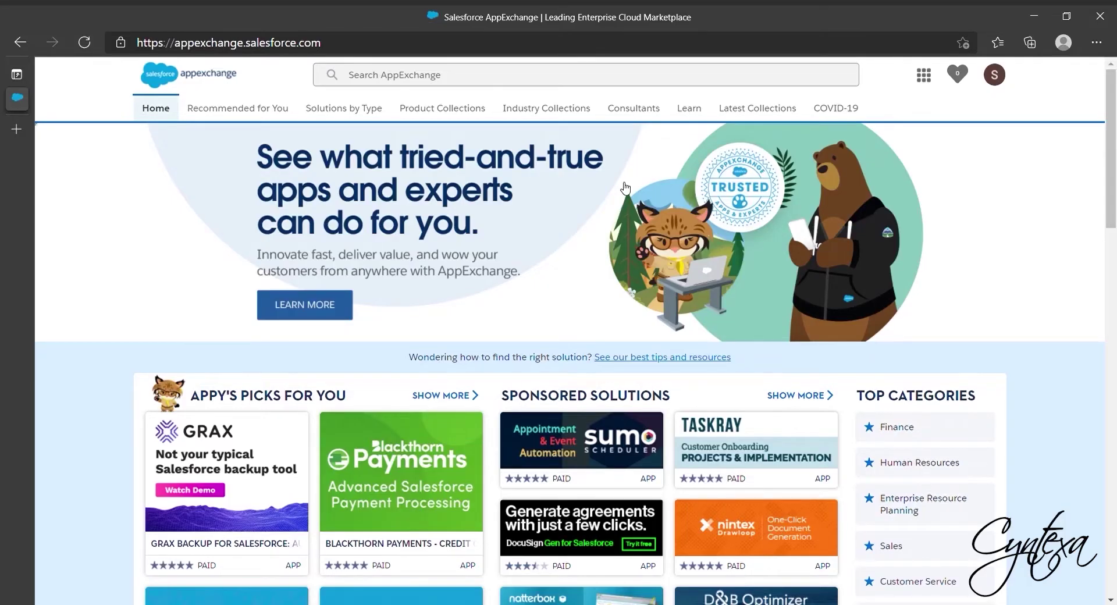
- Search AppExchange for 'ChargeOn', open its Stripe listing and choose Install in Production
click(410, 75)
text(ChargeOn)
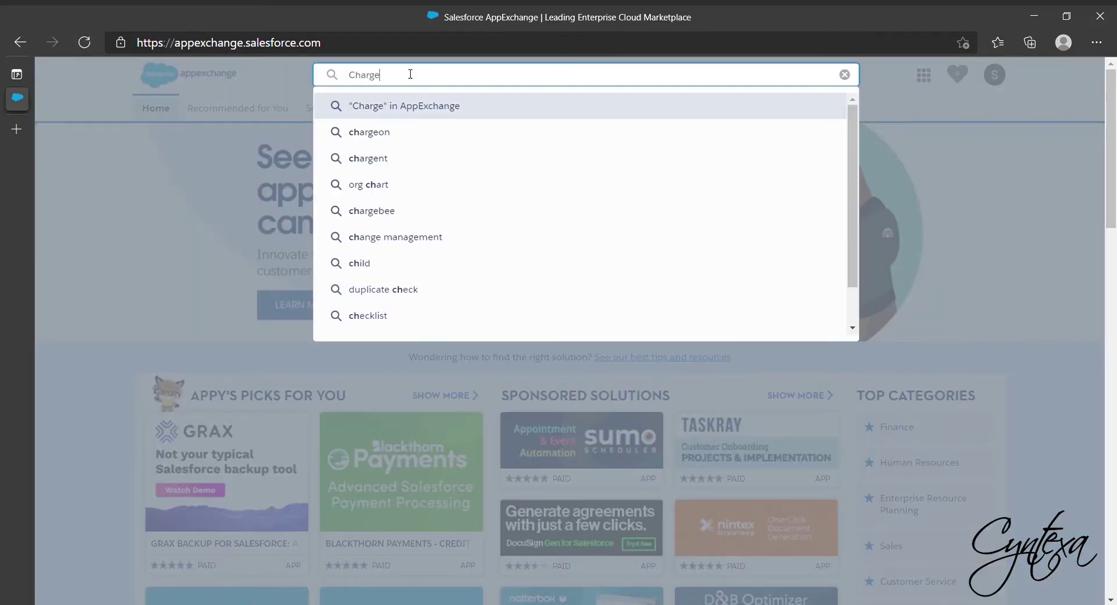
key(Return)
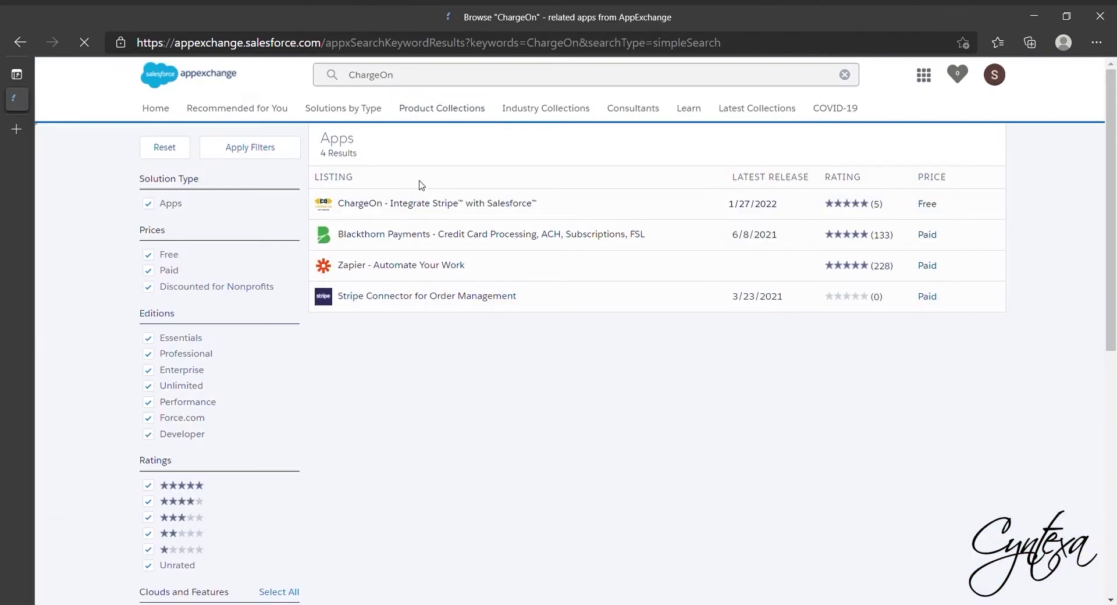
click(420, 197)
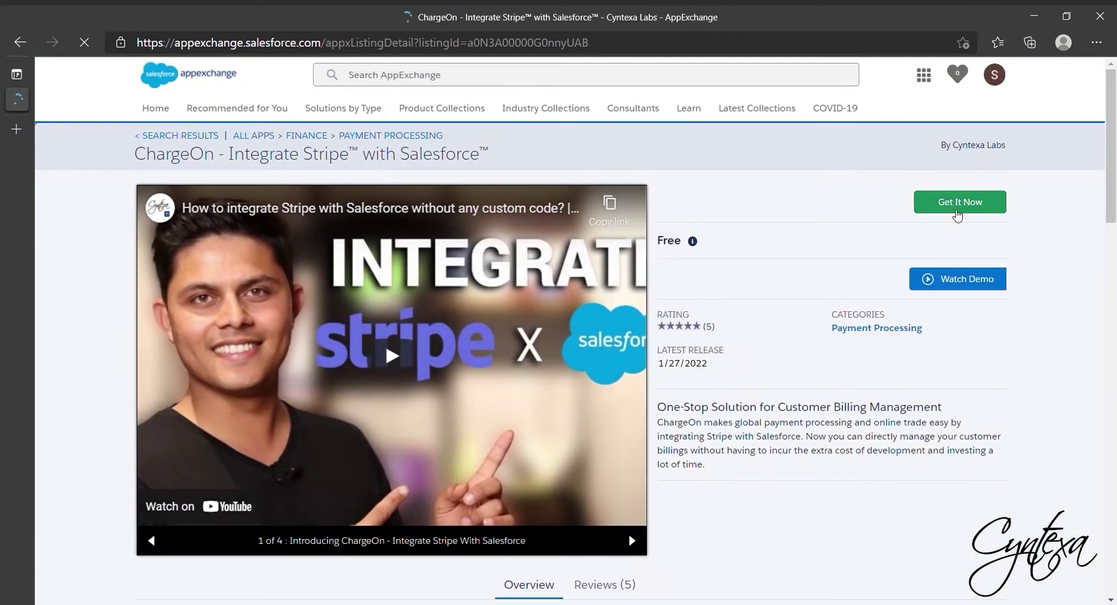
click(956, 211)
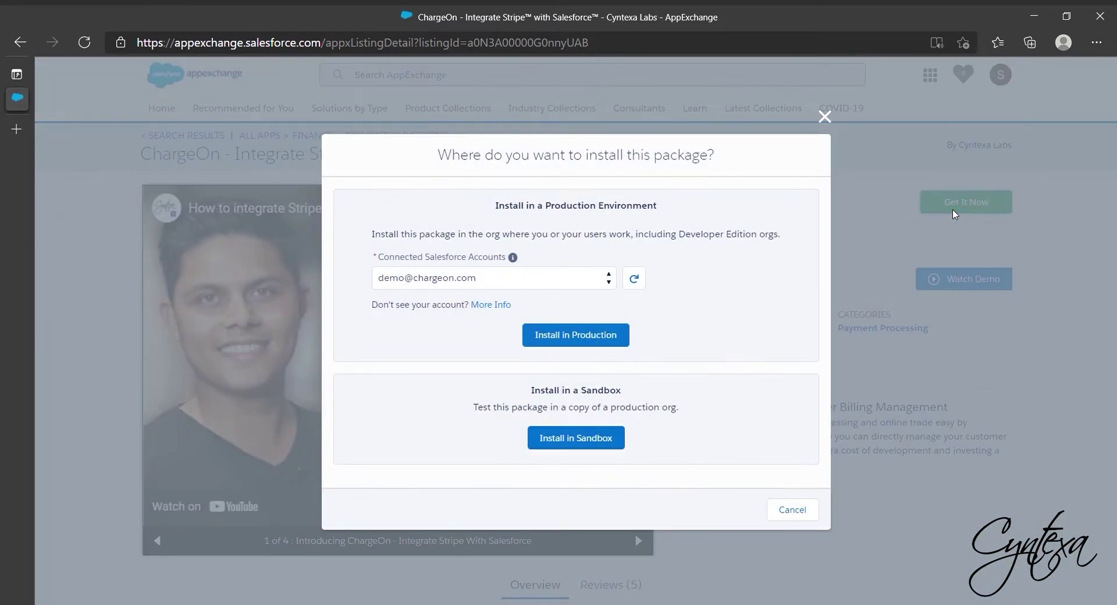
click(557, 343)
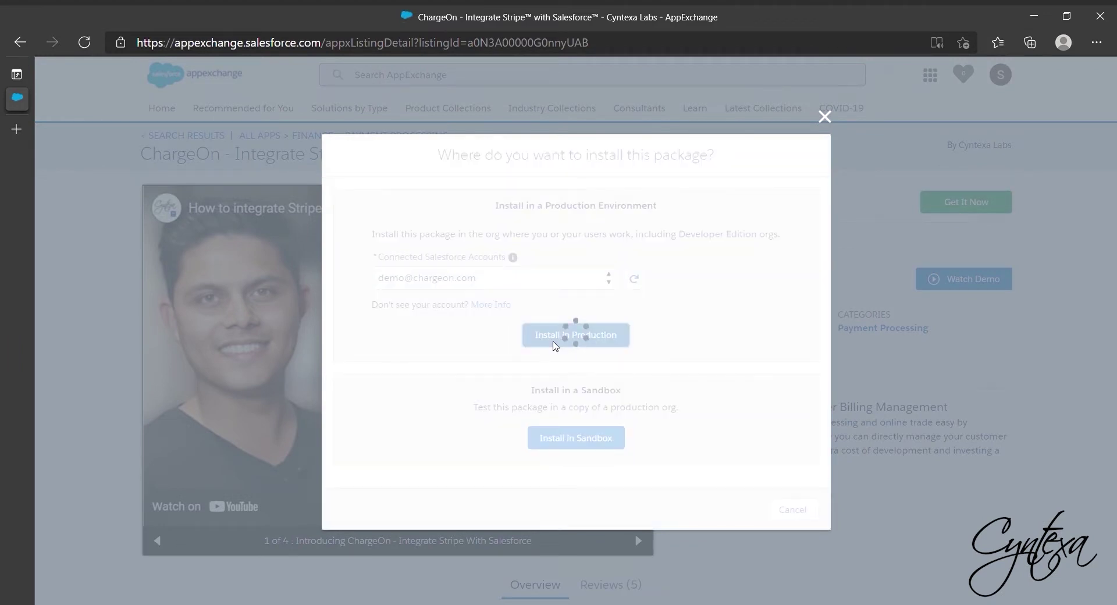
scroll(555, 346, down, 3)
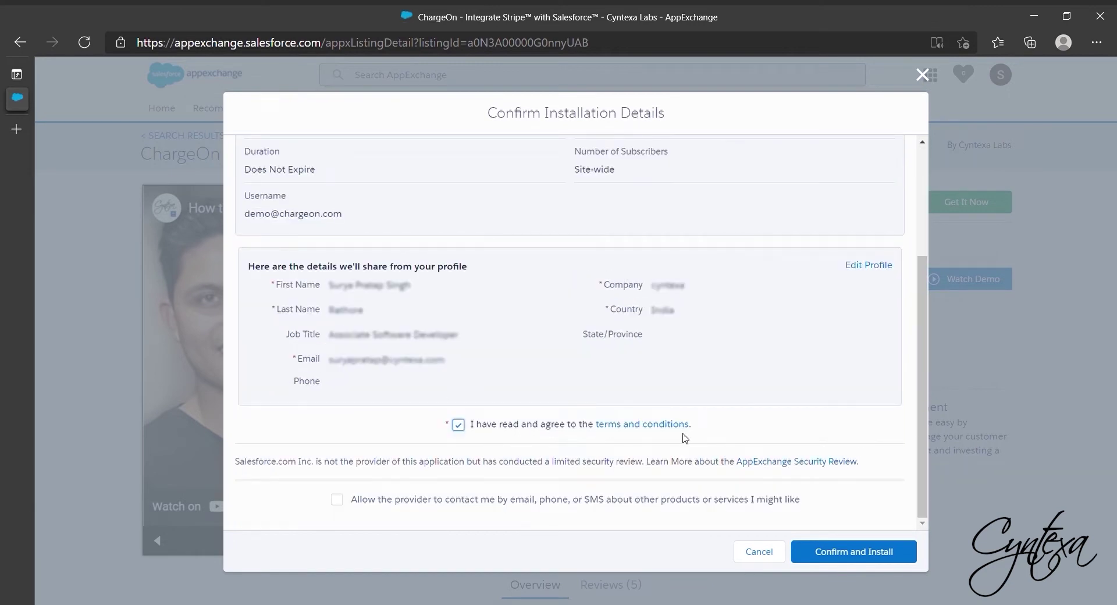
- Confirm the installation and log in with the org username and password
click(846, 556)
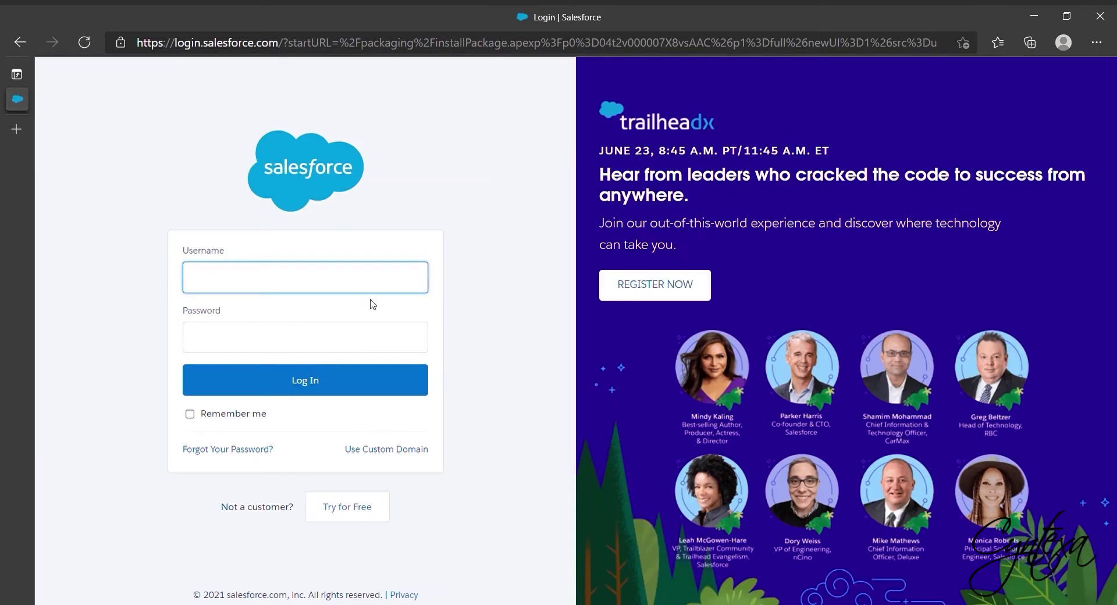
click(235, 346)
text(••)
key(Return)
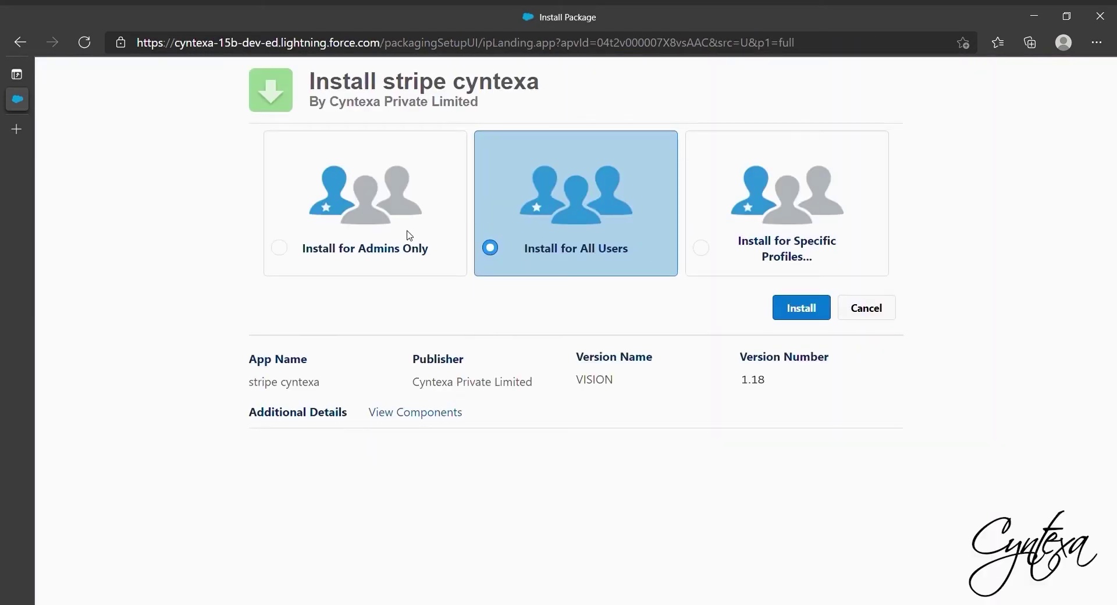
- Install the stripe cyntexa package for all users and finish once it completes
click(431, 234)
click(534, 226)
click(803, 310)
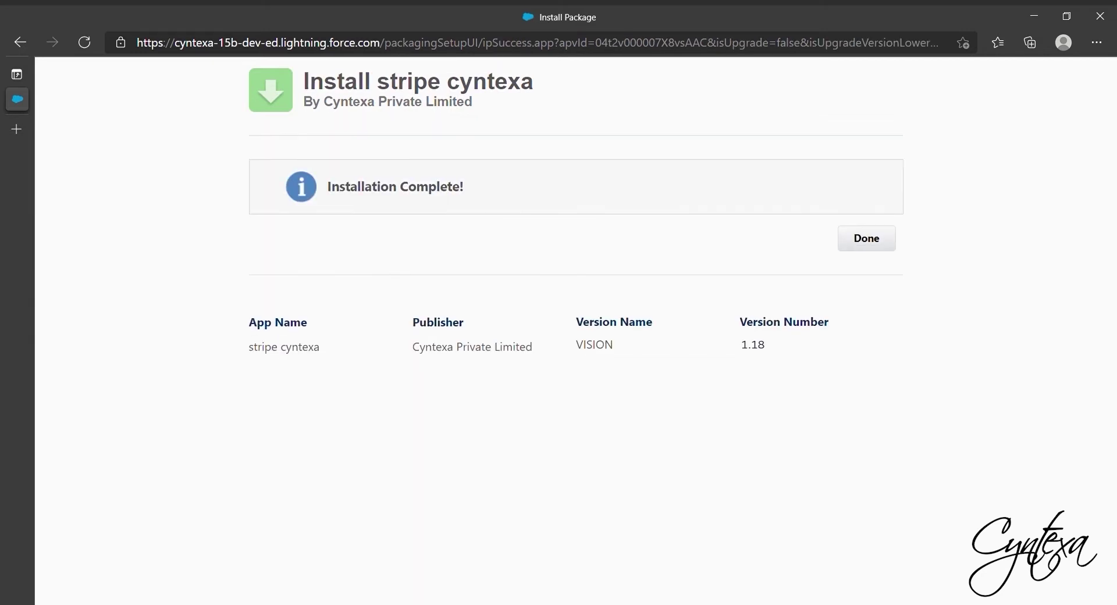
click(872, 239)
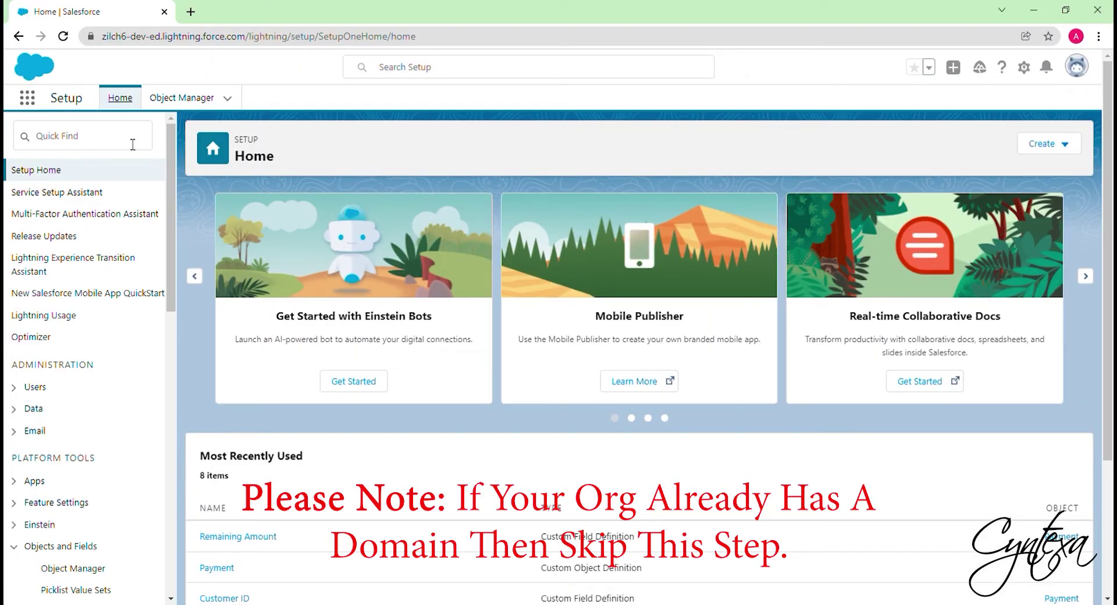
- Search Setup for 'Domain', confirm My Domain shows Completed, then go back to Setup Home
click(115, 144)
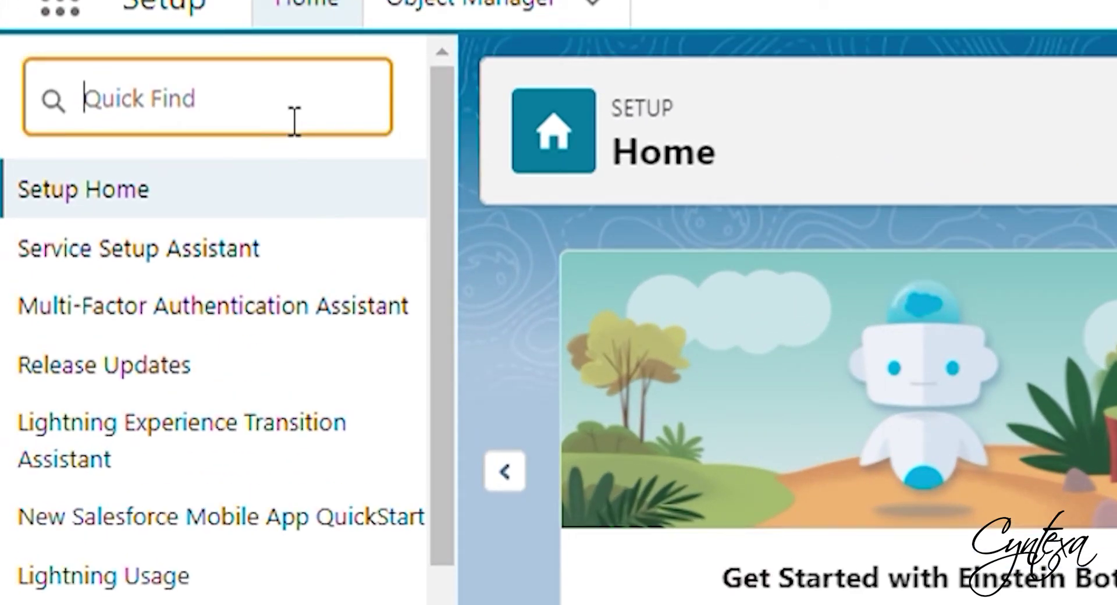
text(Do)
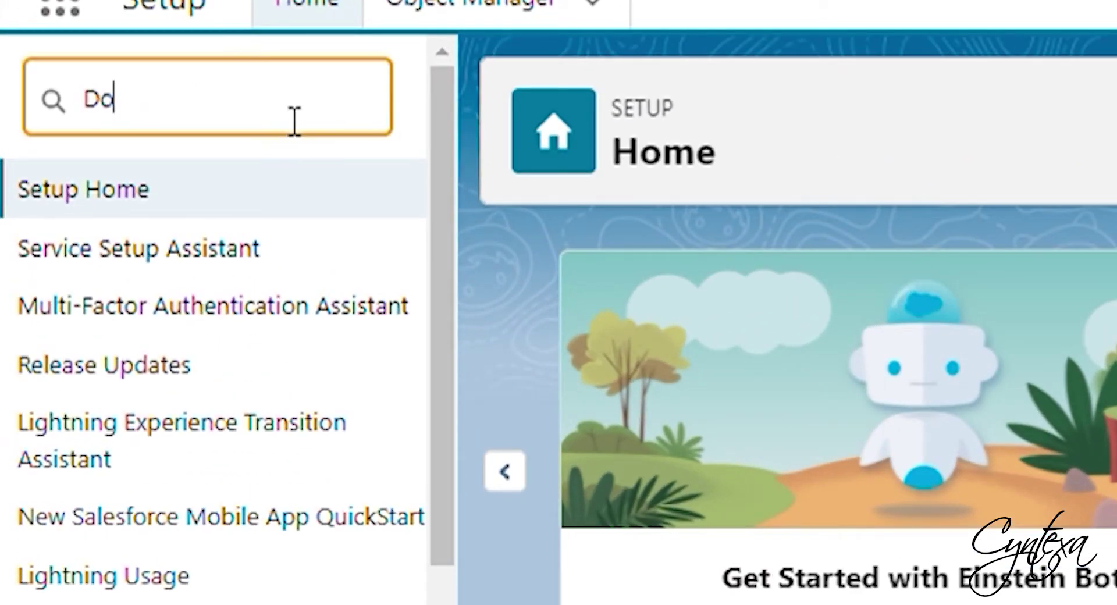
text(main)
click(184, 557)
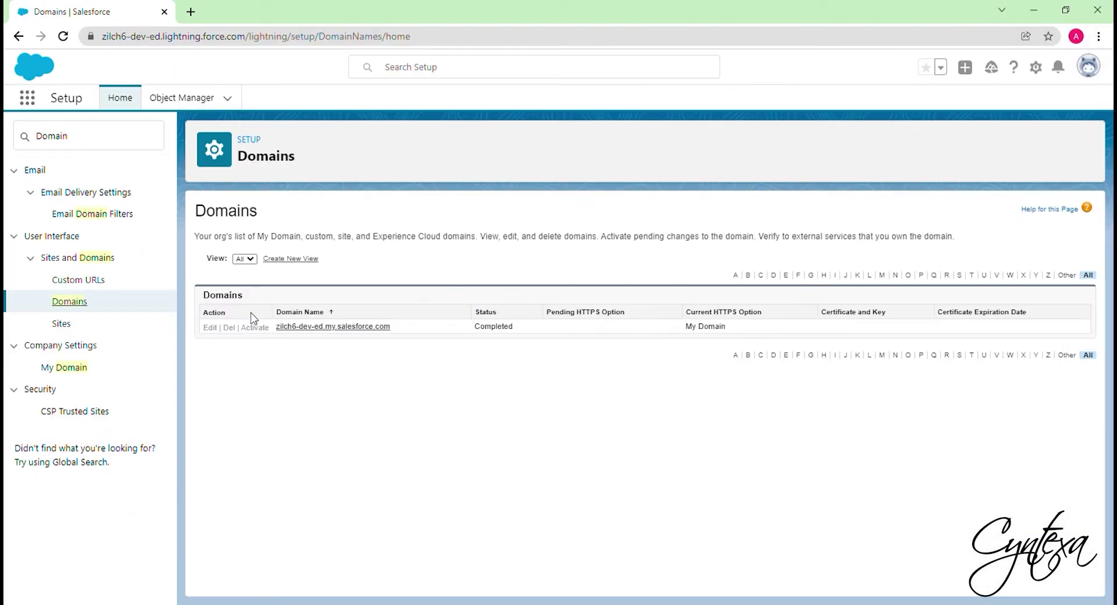
click(125, 99)
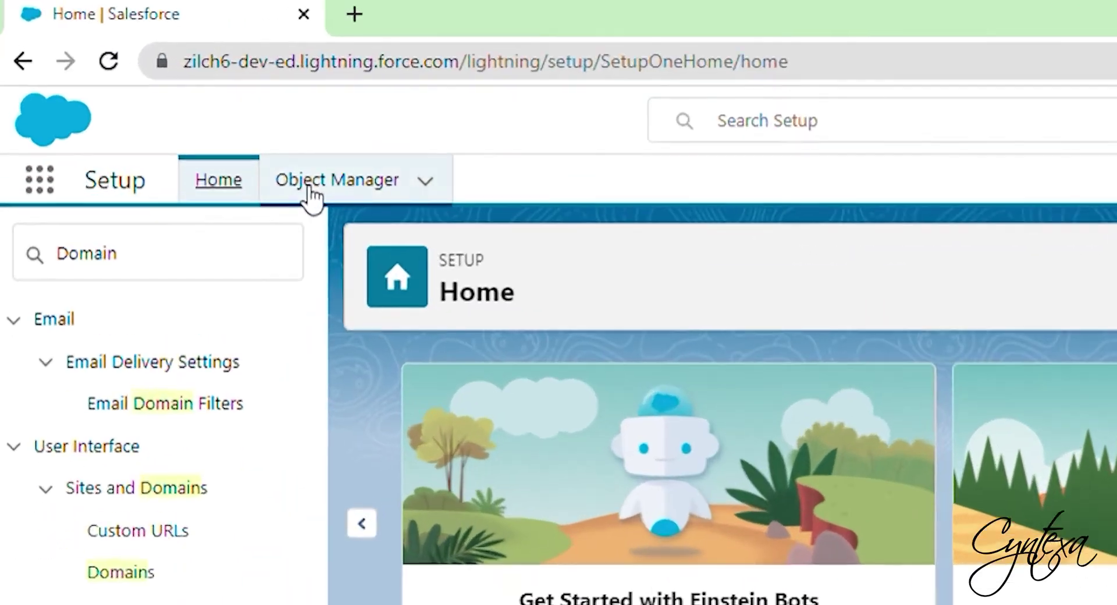
- Find 'payment' in Object Manager and view the Payment object's Fields & Relationships
click(169, 101)
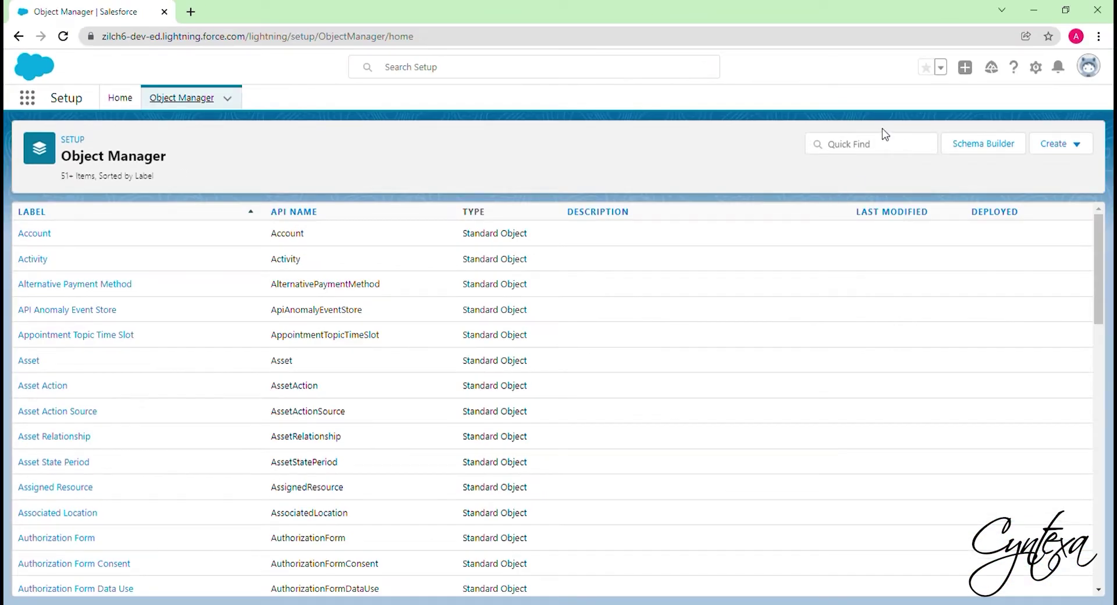
click(916, 145)
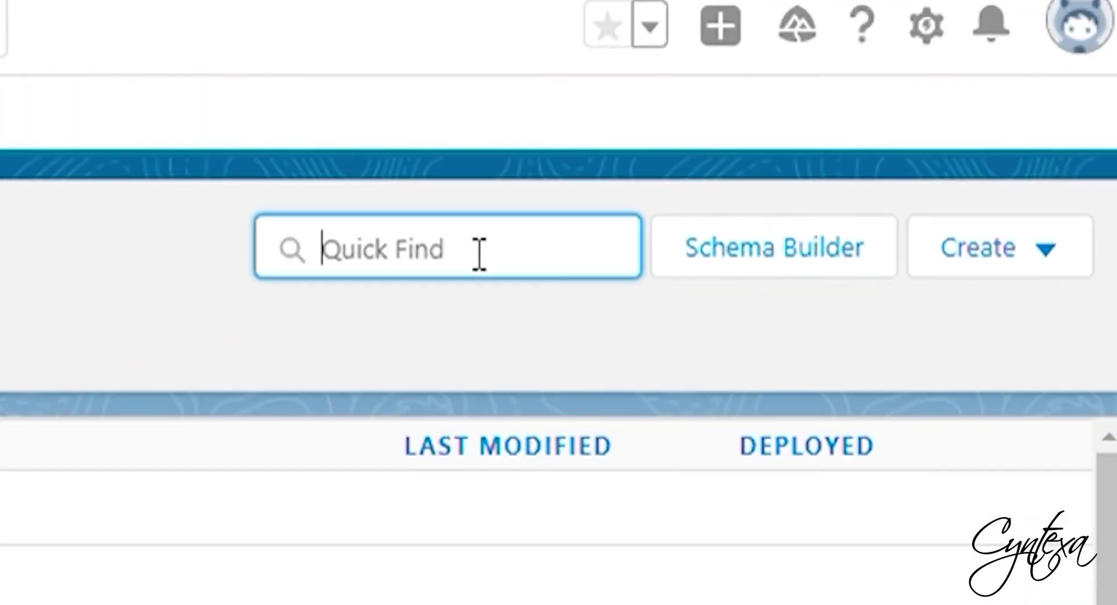
text(payment)
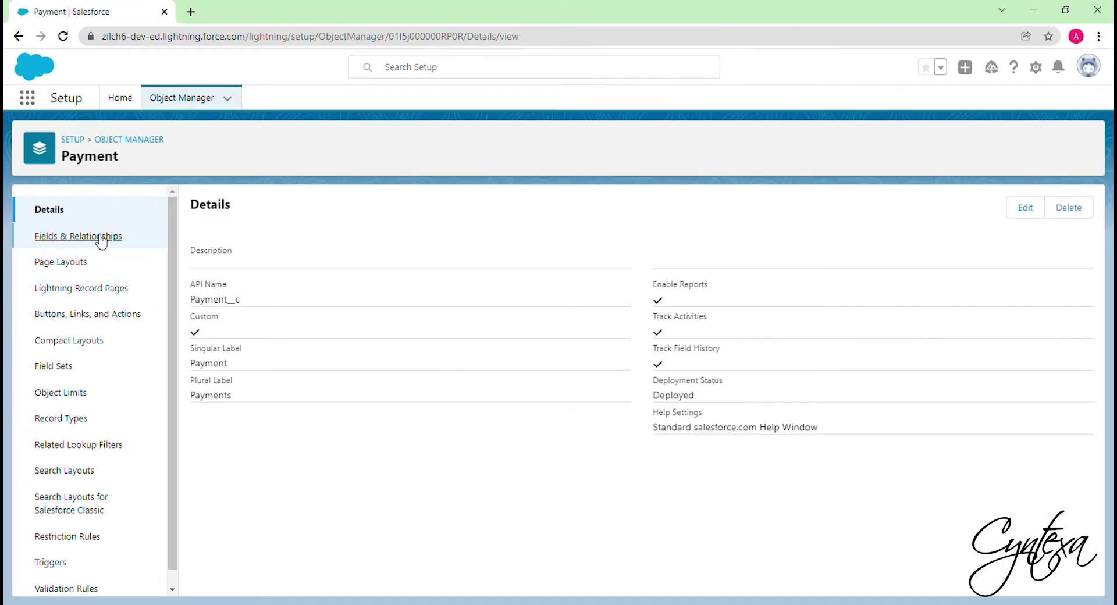
click(94, 238)
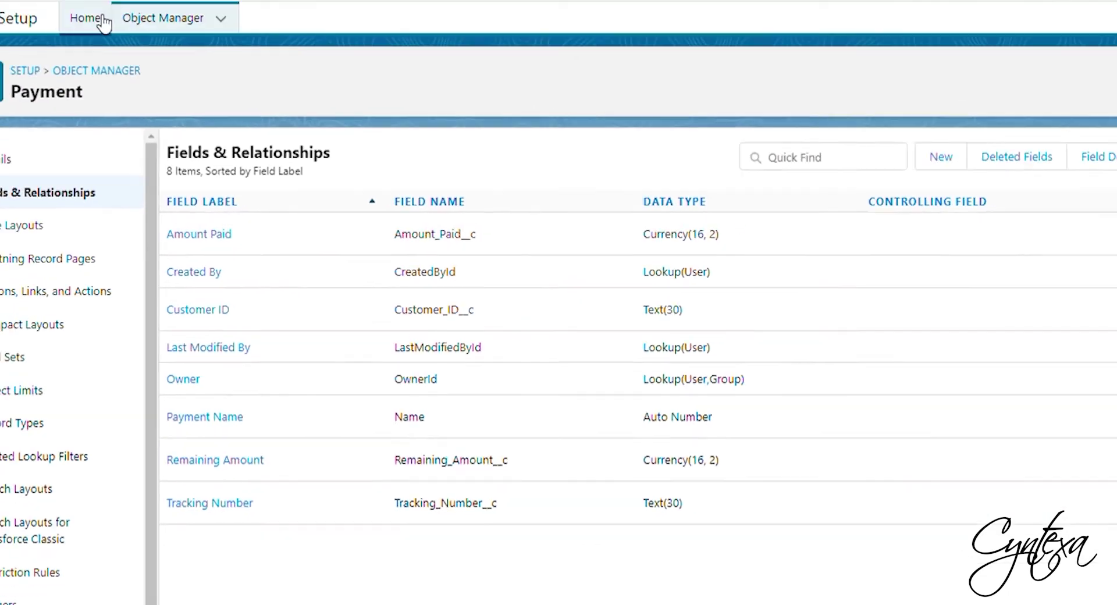
- Search Setup for 'tab' and open the Tabs page
click(46, 1)
click(108, 141)
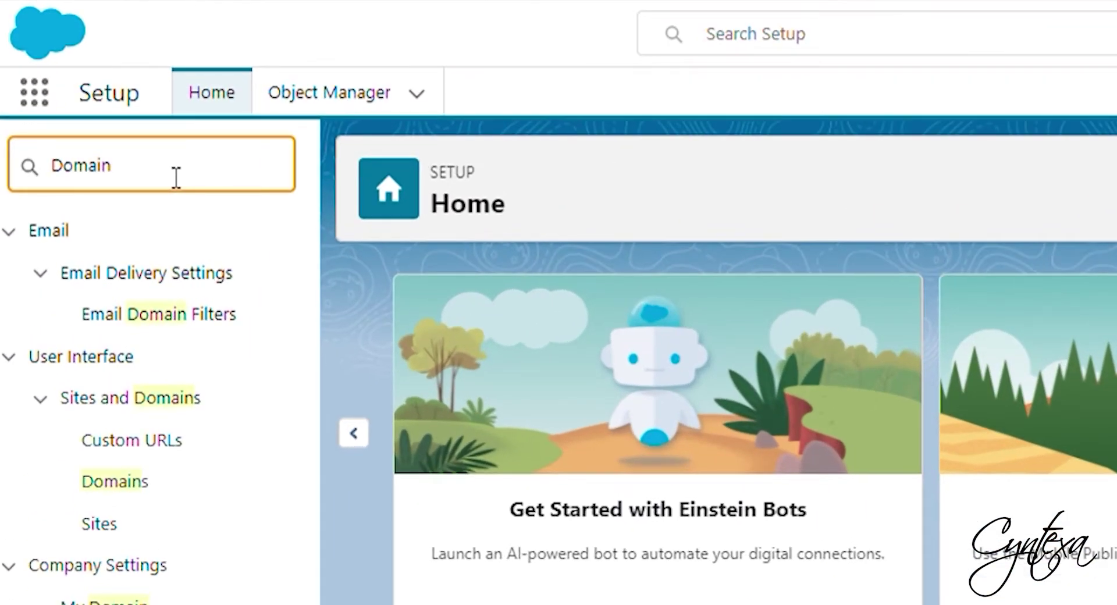
key(BackSpace)
key(BackSpace)
key(BackSpace)
key(BackSpace)
key(BackSpace)
key(BackSpace)
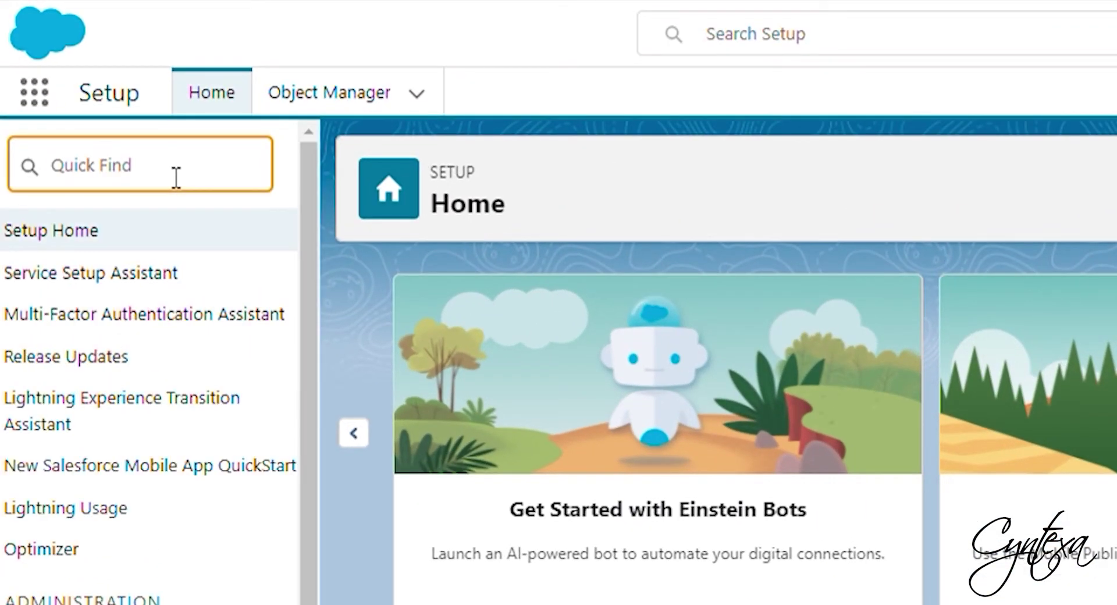
text(tab)
click(77, 315)
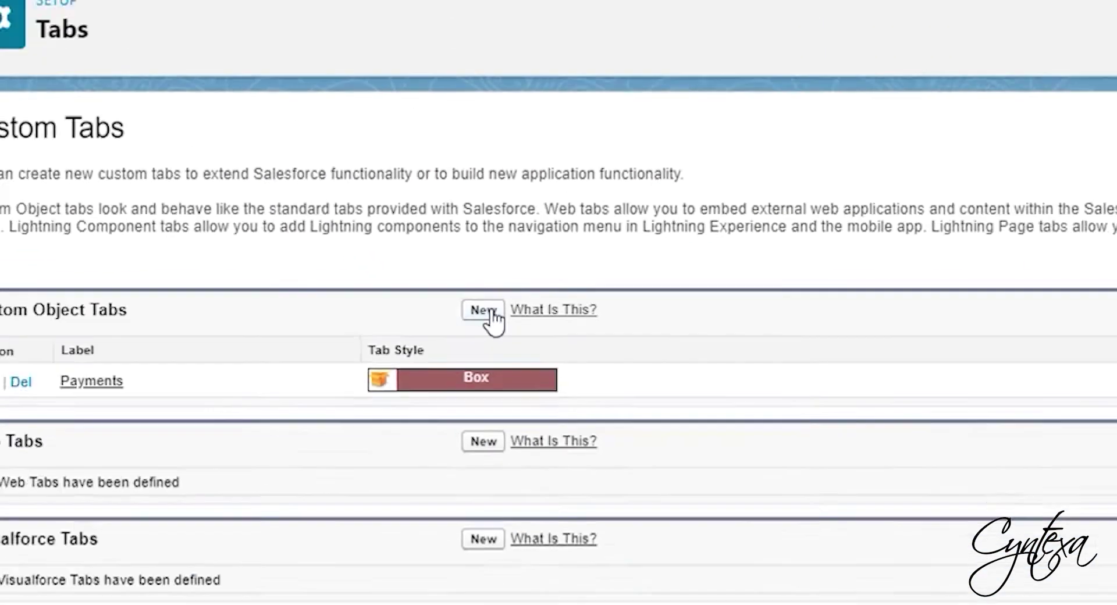
- Create a ChargeOn custom object tab with a chosen style, available in all apps, and save
click(486, 312)
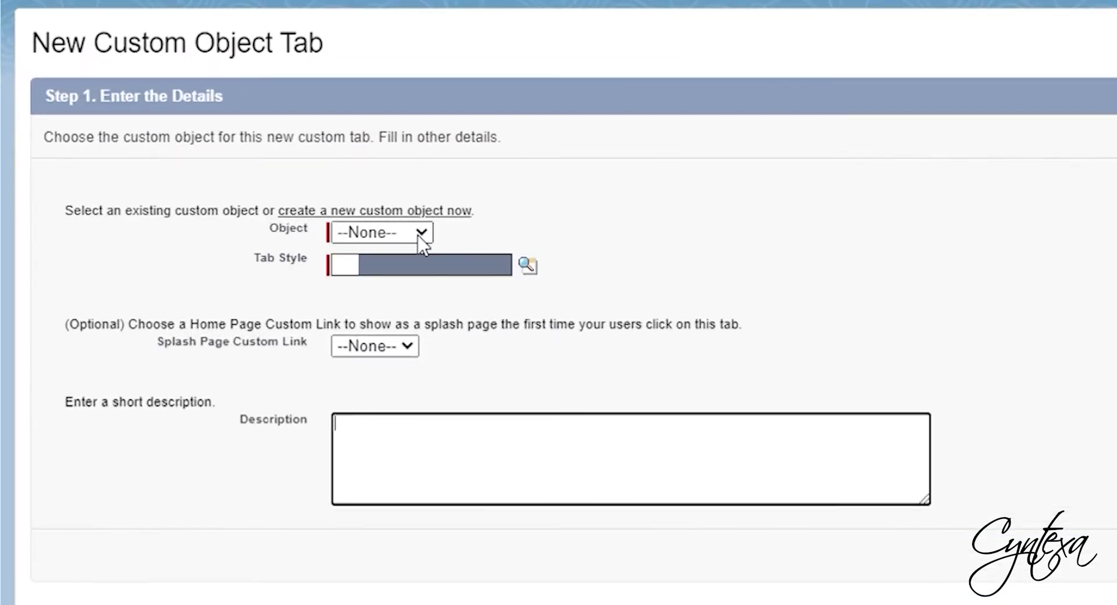
click(380, 274)
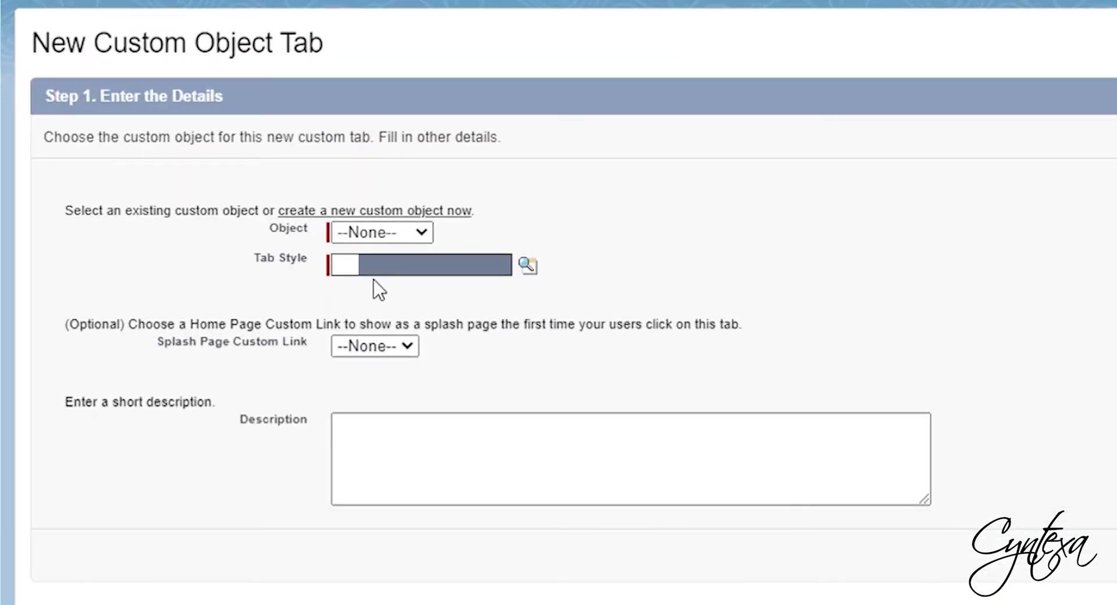
key(Down)
click(530, 269)
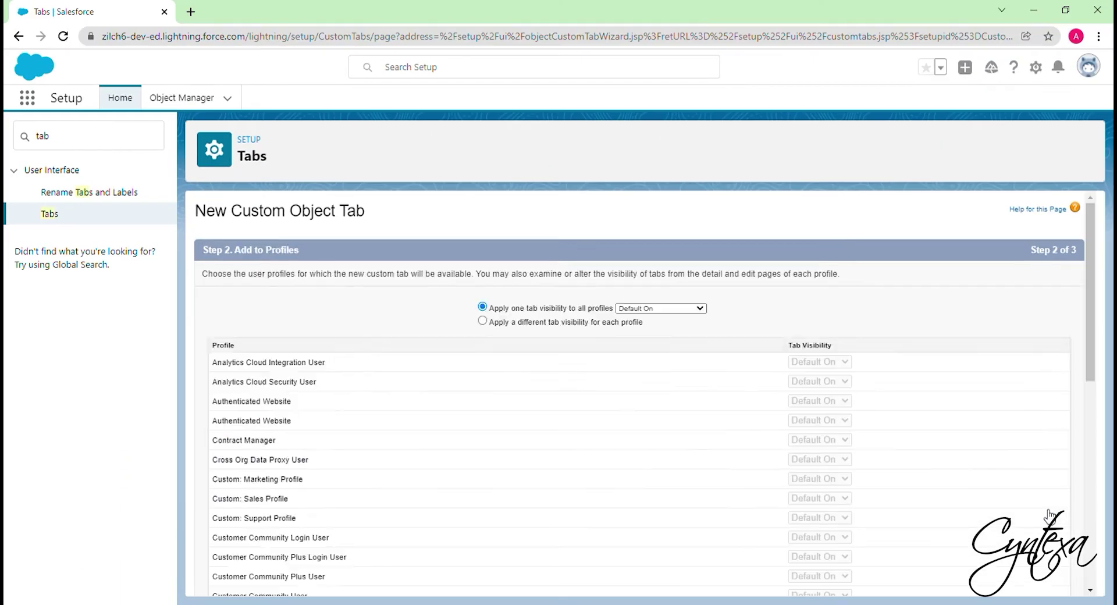
scroll(841, 342, down, 7)
scroll(841, 342, up, 7)
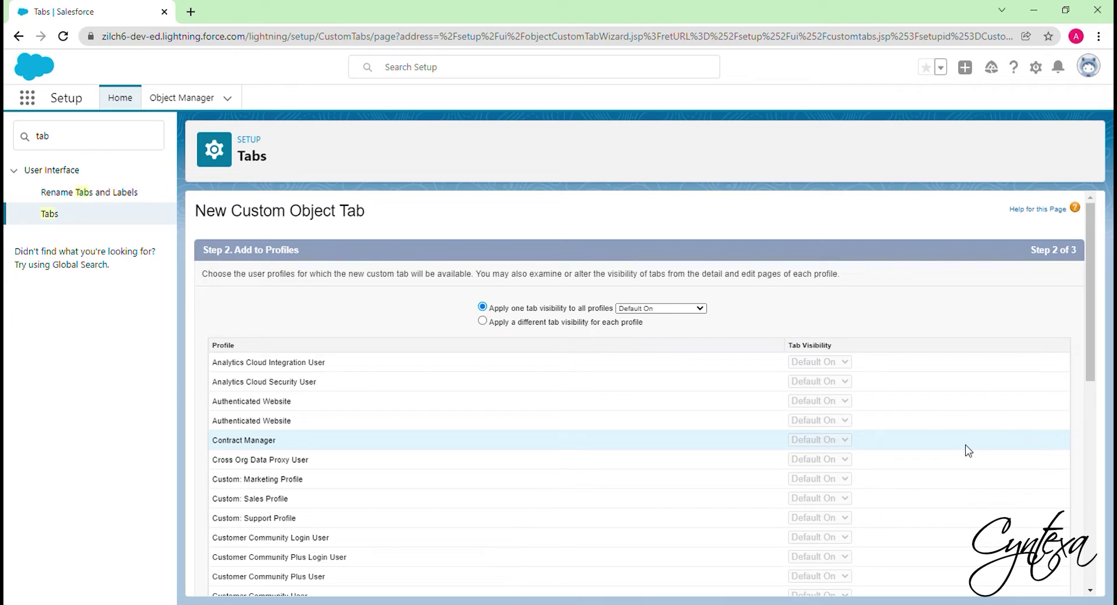
scroll(967, 451, down, 10)
click(1035, 581)
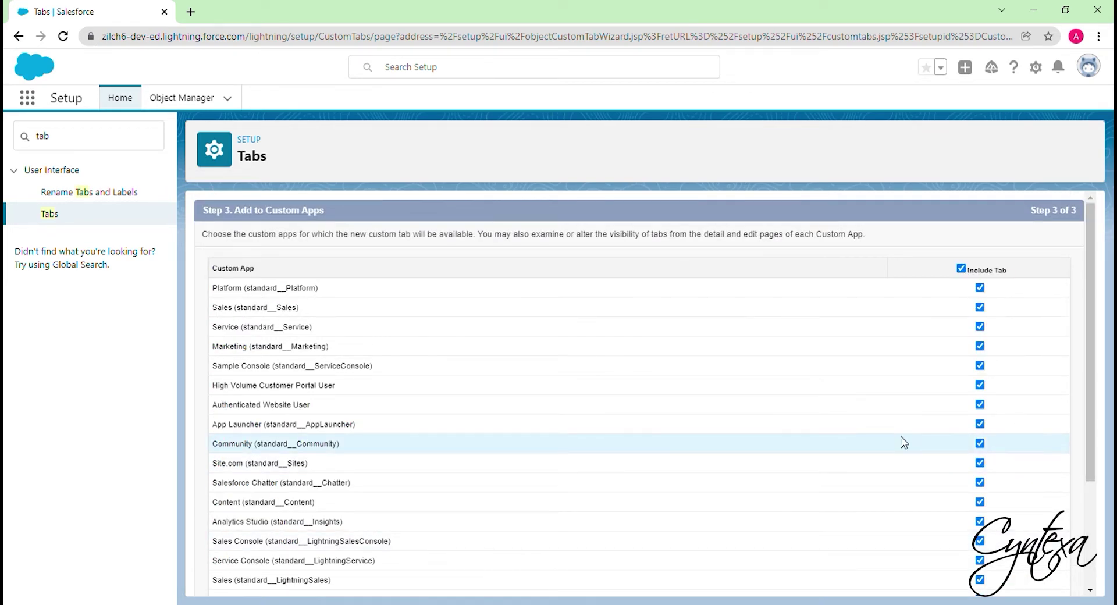
scroll(898, 422, down, 3)
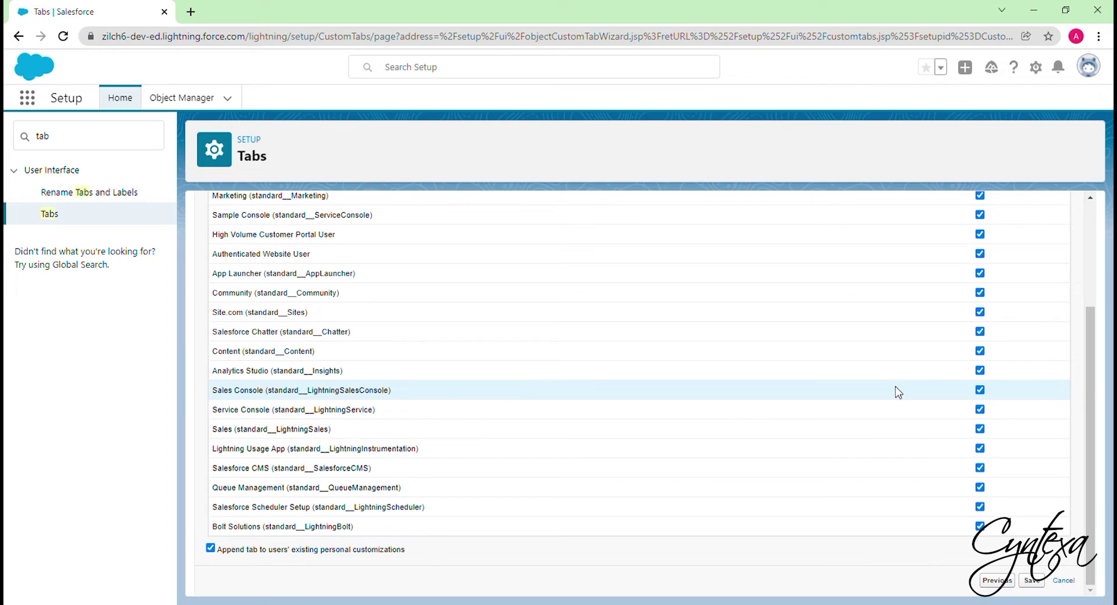
click(1032, 583)
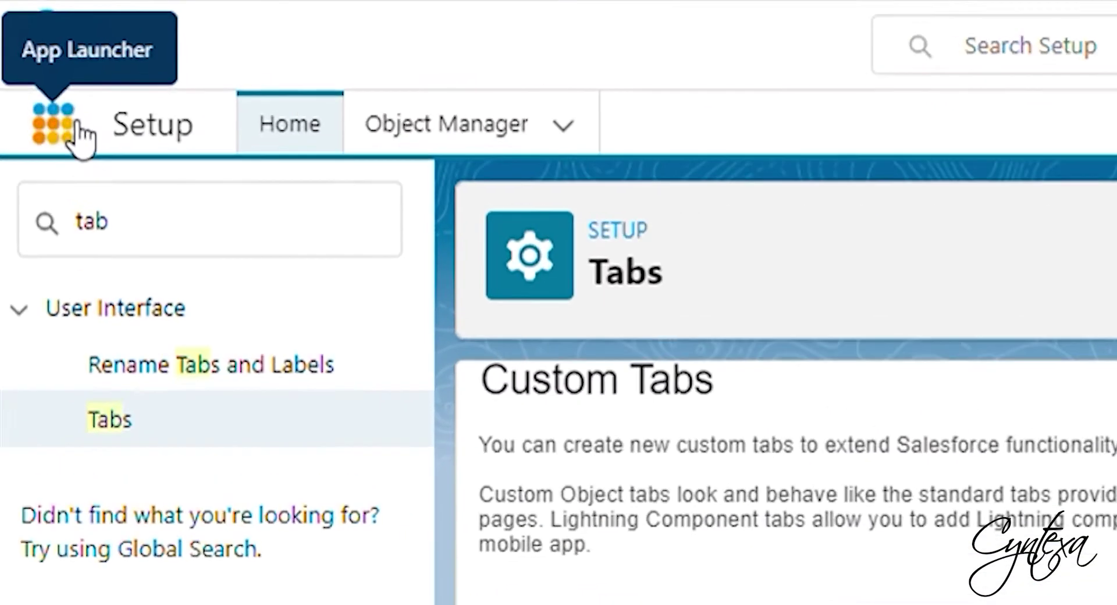
- Open ChargeOn from the App Launcher via 'charge' and dismiss the MFA admin notice
click(78, 127)
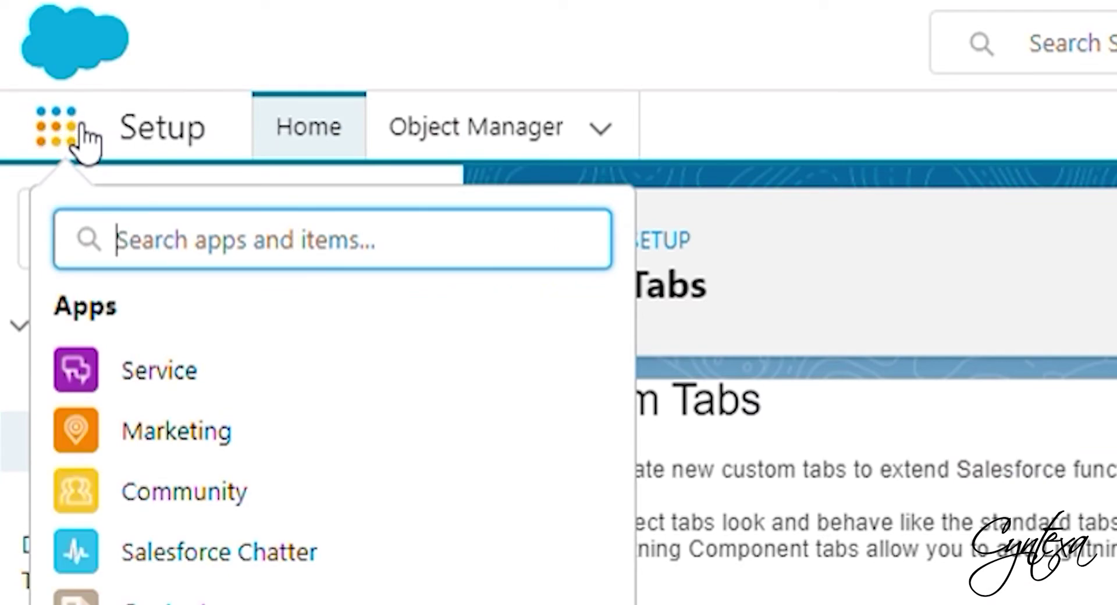
text(charge)
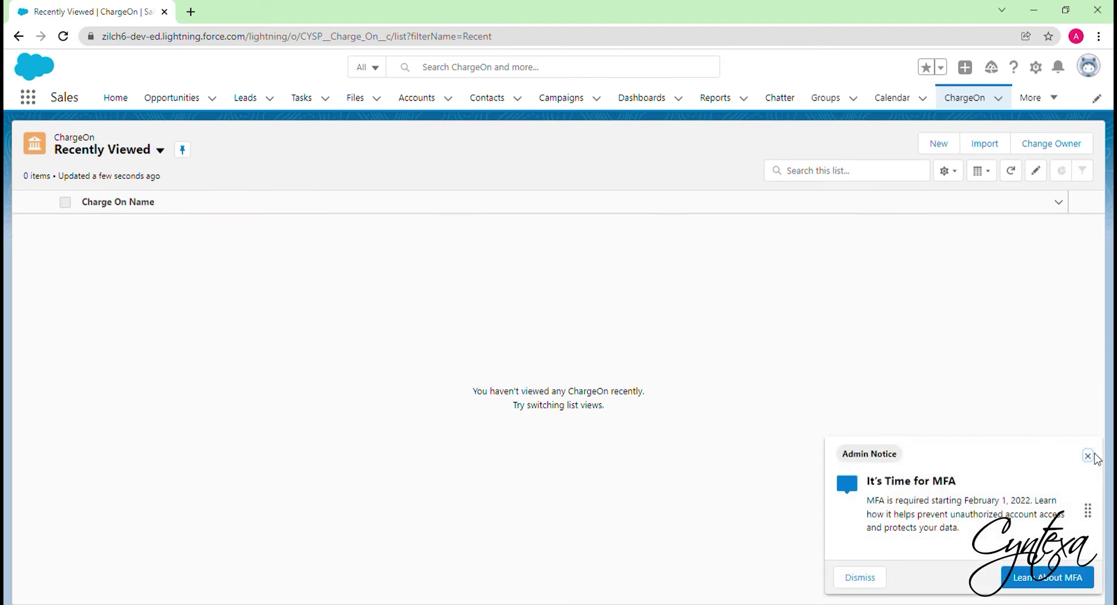
click(1094, 460)
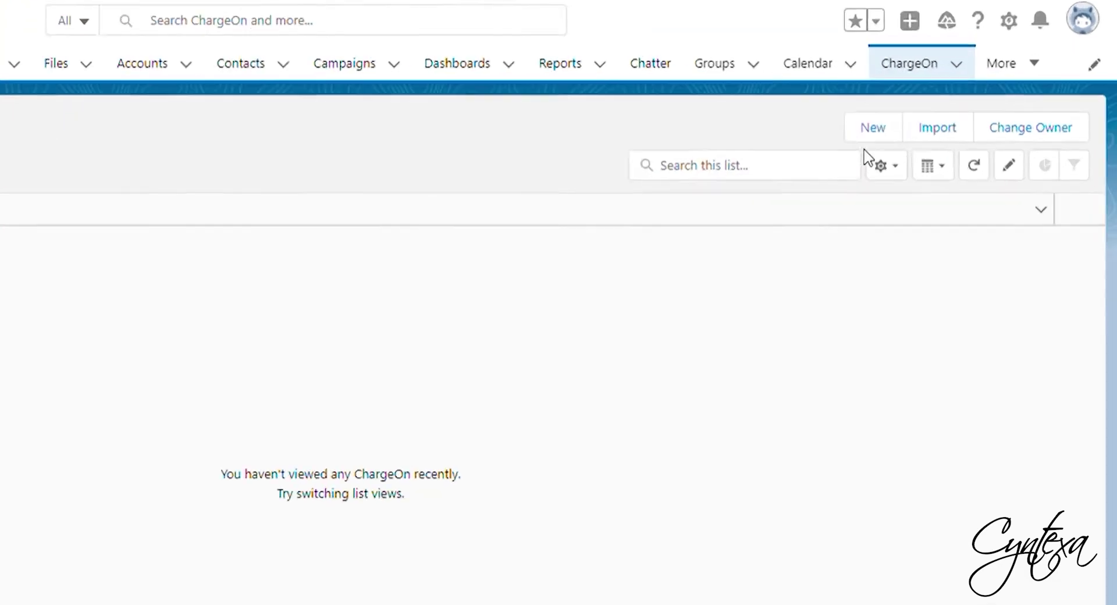
- Open the custom Payment object in Object Manager to look up its API names
click(932, 148)
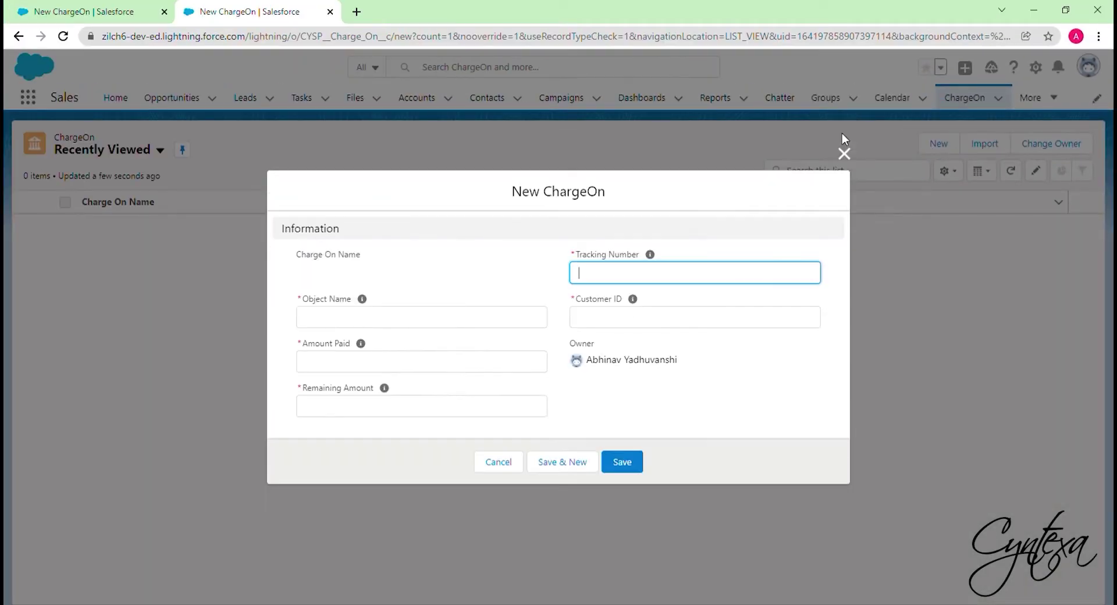
click(589, 114)
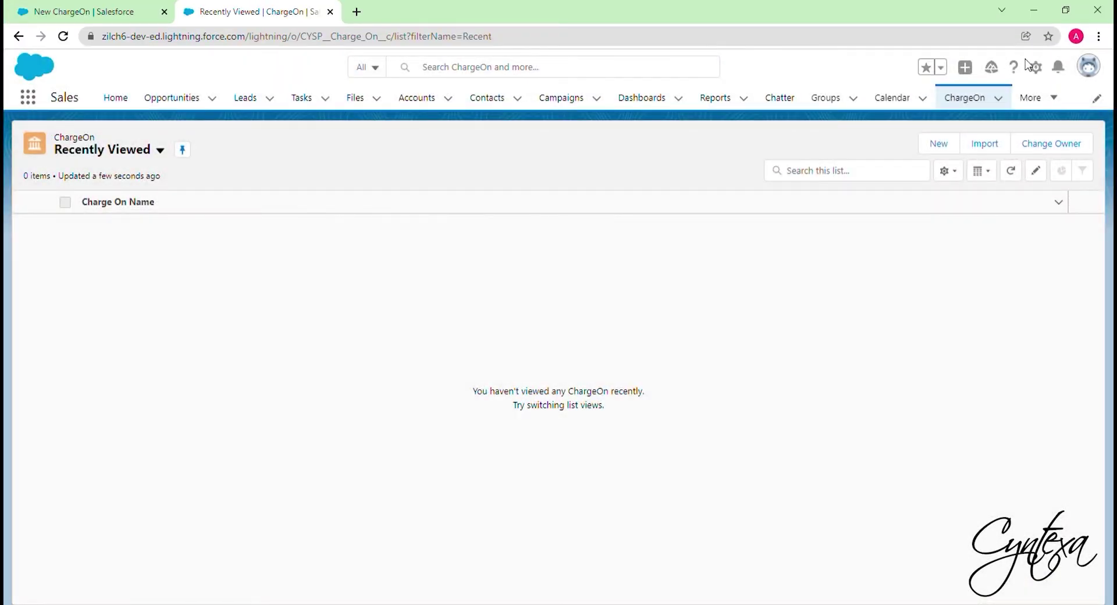
click(1034, 67)
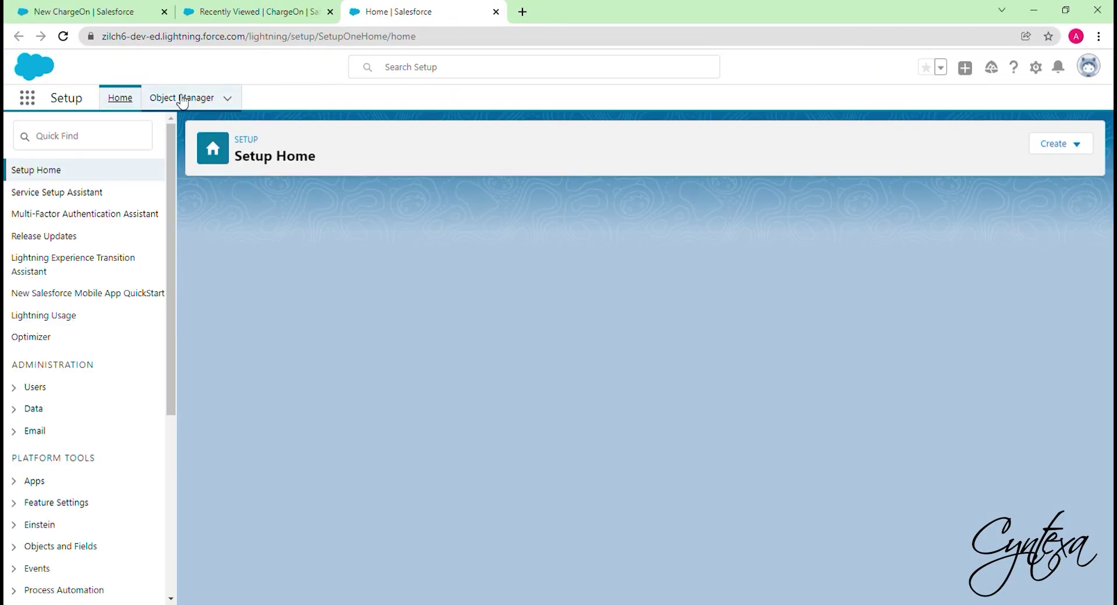
click(182, 100)
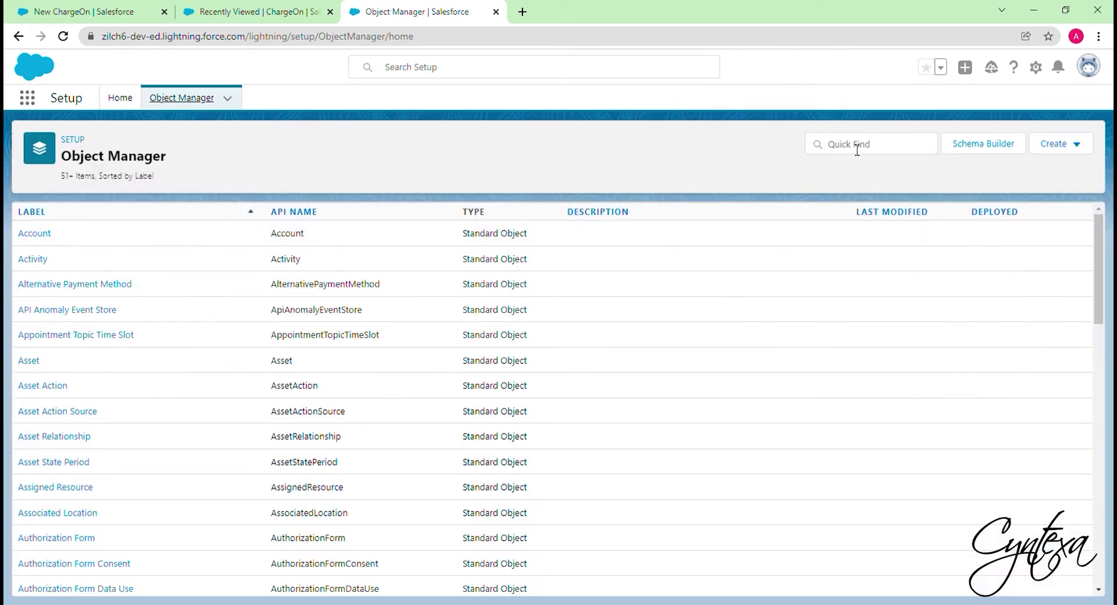
click(858, 147)
text(Payment)
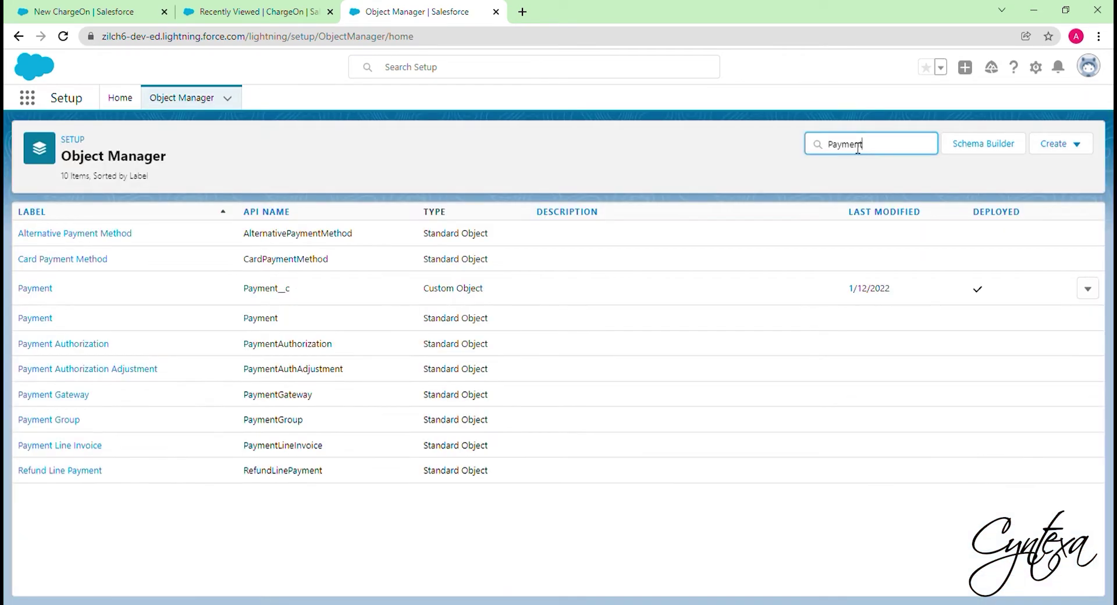
click(37, 289)
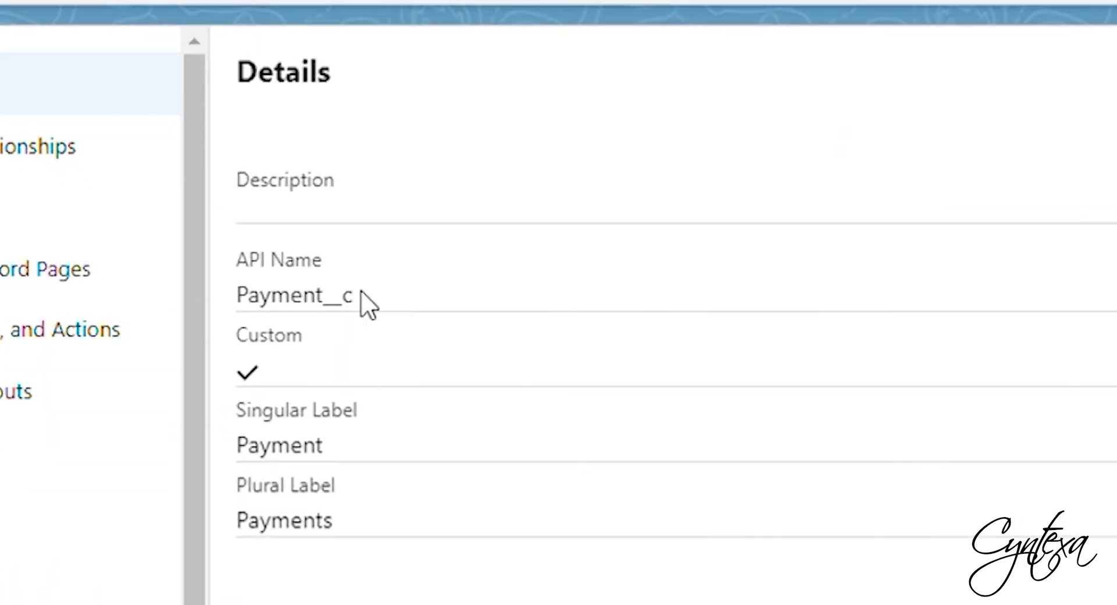
- Start a new ChargeOn record with Object Name set to Payment__c
drag(361, 292, 256, 312)
key(ctrl+c)
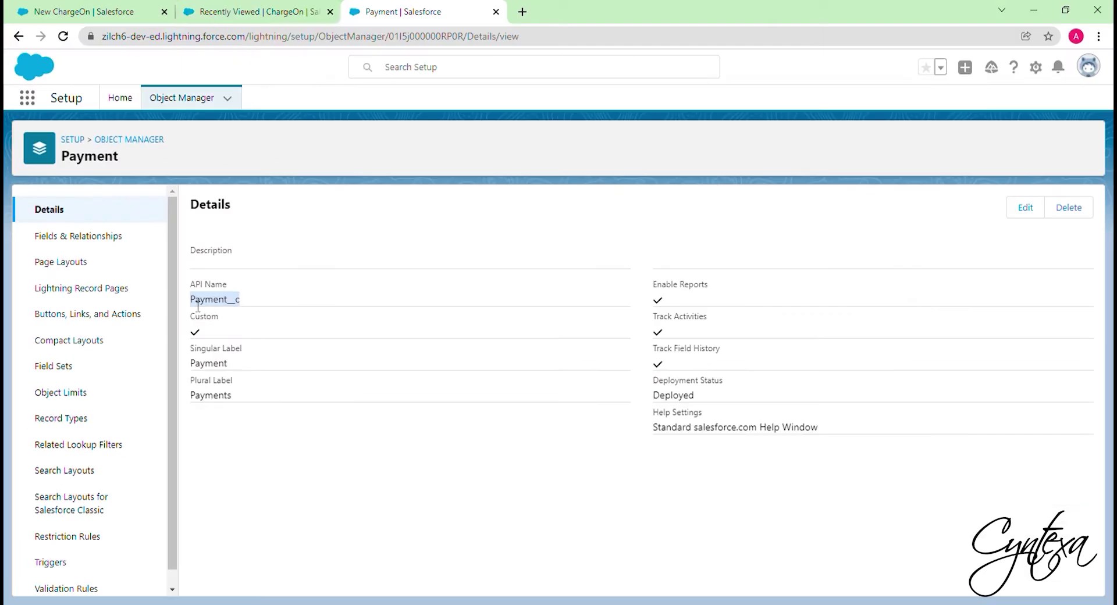
click(250, 12)
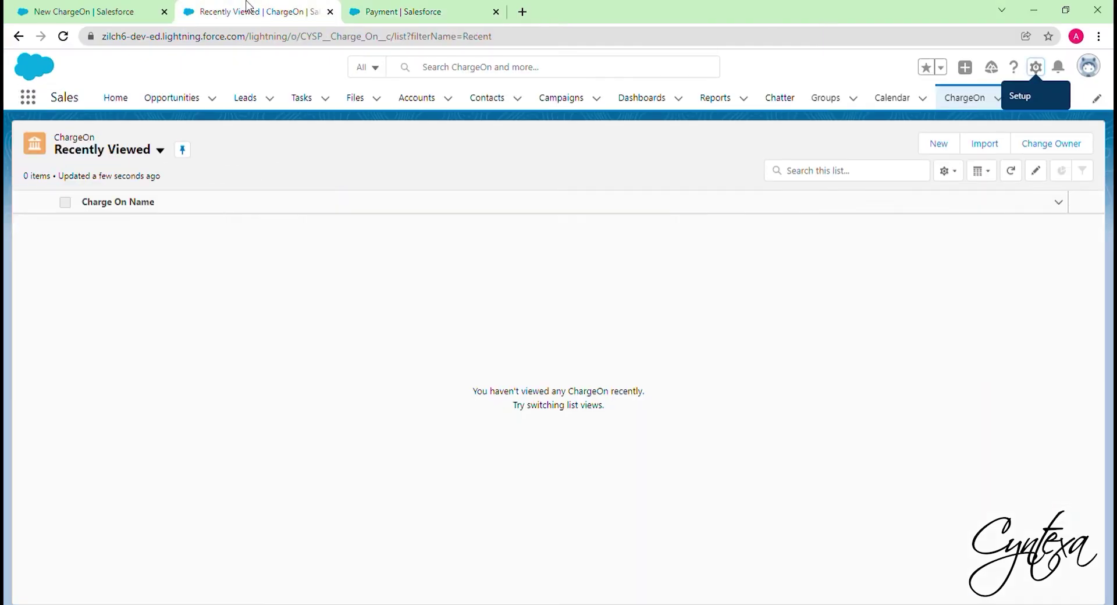
click(937, 144)
click(396, 335)
key(ctrl+v)
- Fill Amount Paid and Remaining Amount with Amount_Paid__c and Remaining_Amount__c
click(391, 376)
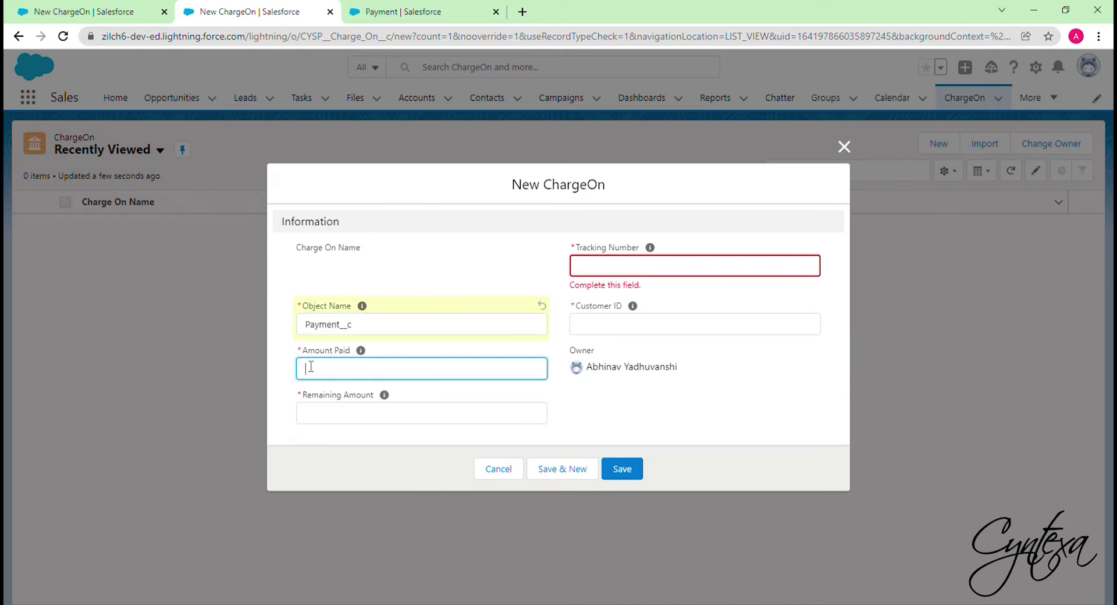
key(ctrl+Tab)
click(119, 240)
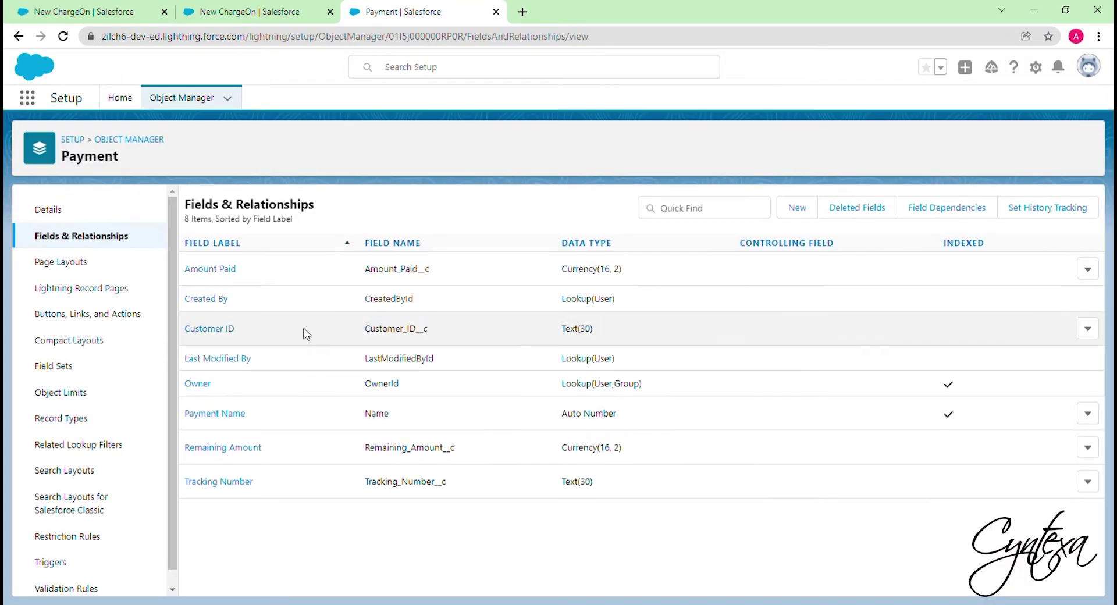
drag(369, 254, 440, 262)
key(ctrl+c)
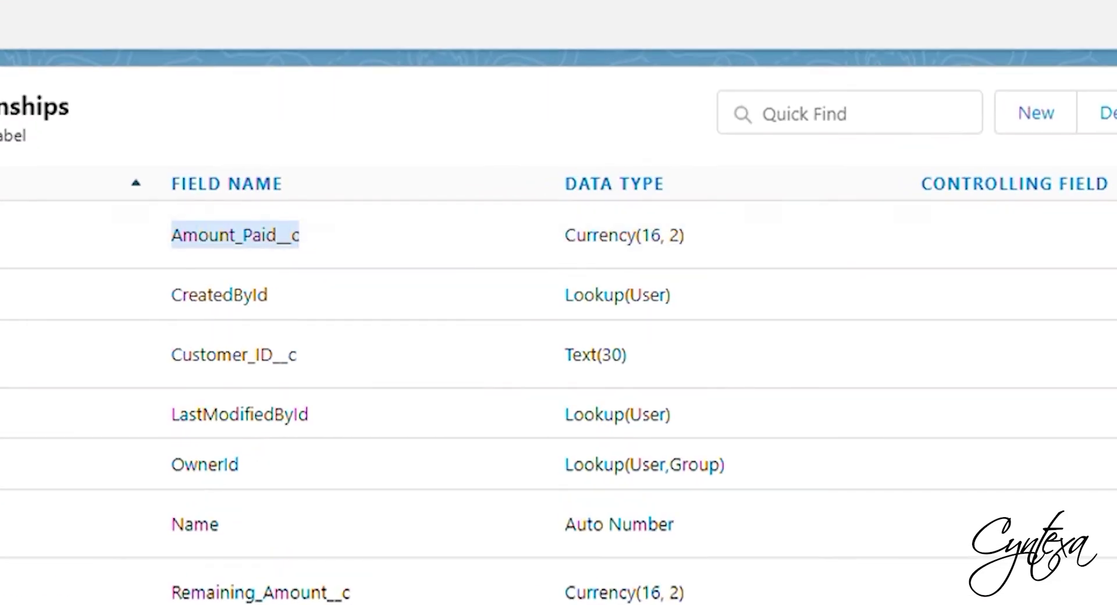
click(240, 9)
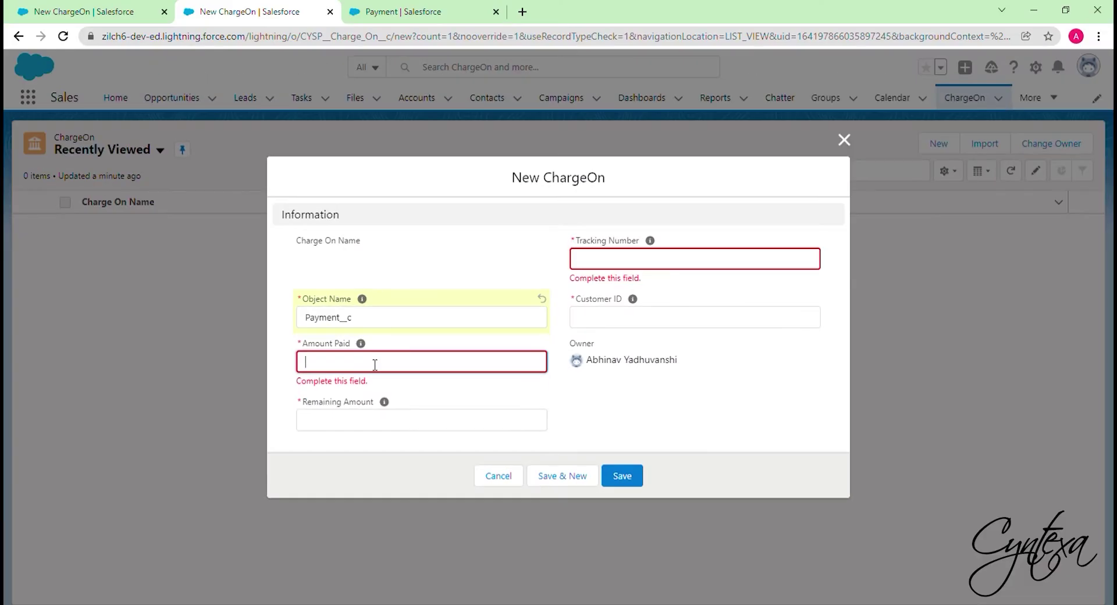
key(ctrl+v)
click(402, 12)
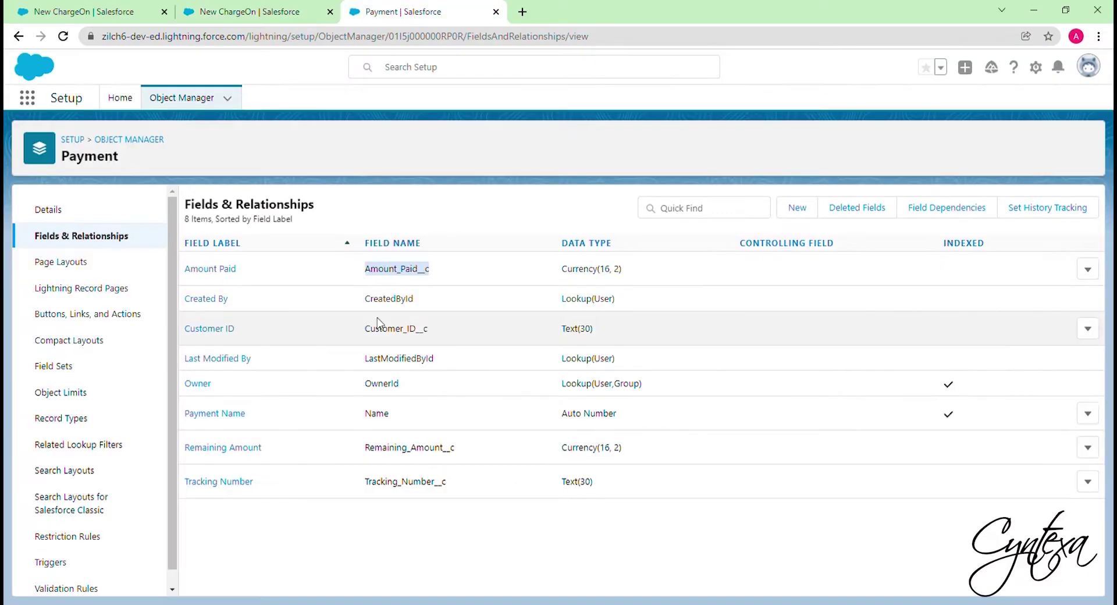
drag(373, 451, 460, 449)
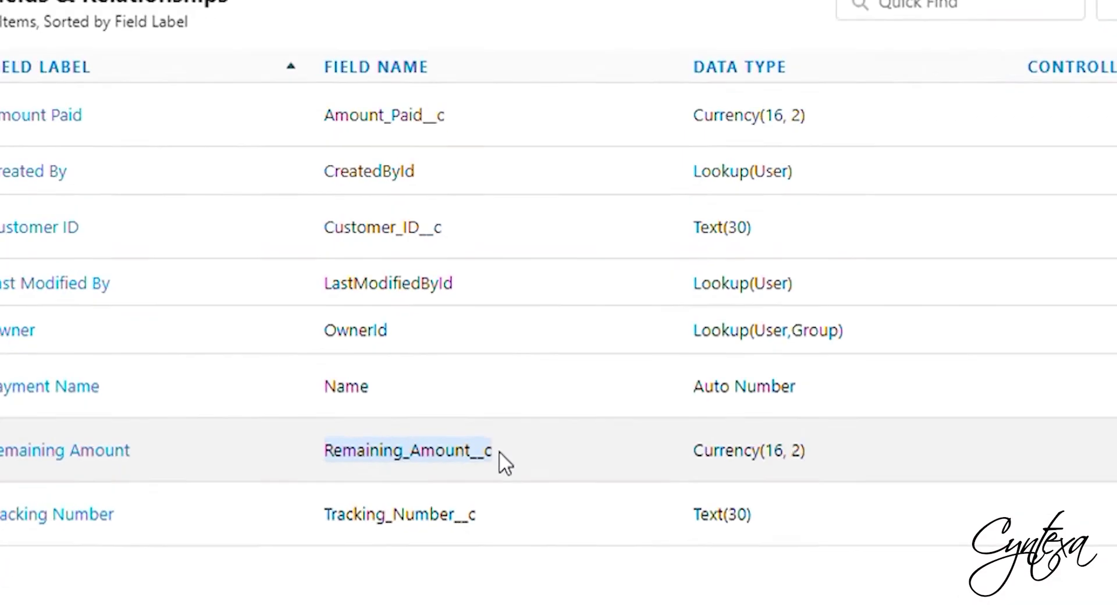
key(ctrl+c)
click(241, 12)
click(361, 414)
key(ctrl+v)
- Fill Tracking Number and Customer ID with Tracking_Number__c and Customer_ID__c, then save
click(422, 12)
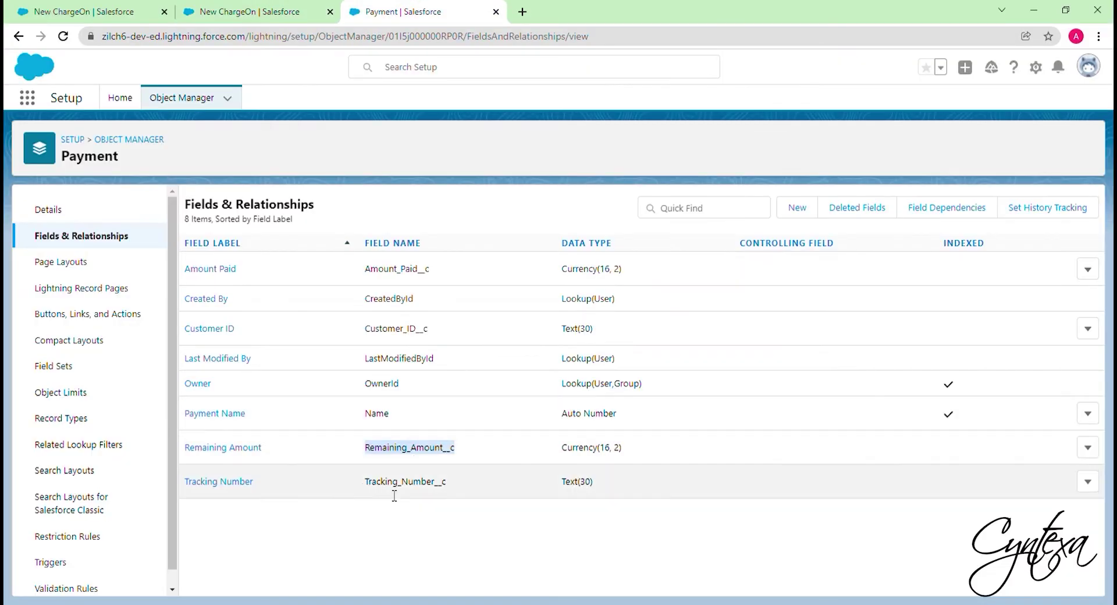
drag(363, 486, 452, 491)
key(ctrl+c)
click(240, 12)
click(640, 266)
key(ctrl+v)
click(616, 329)
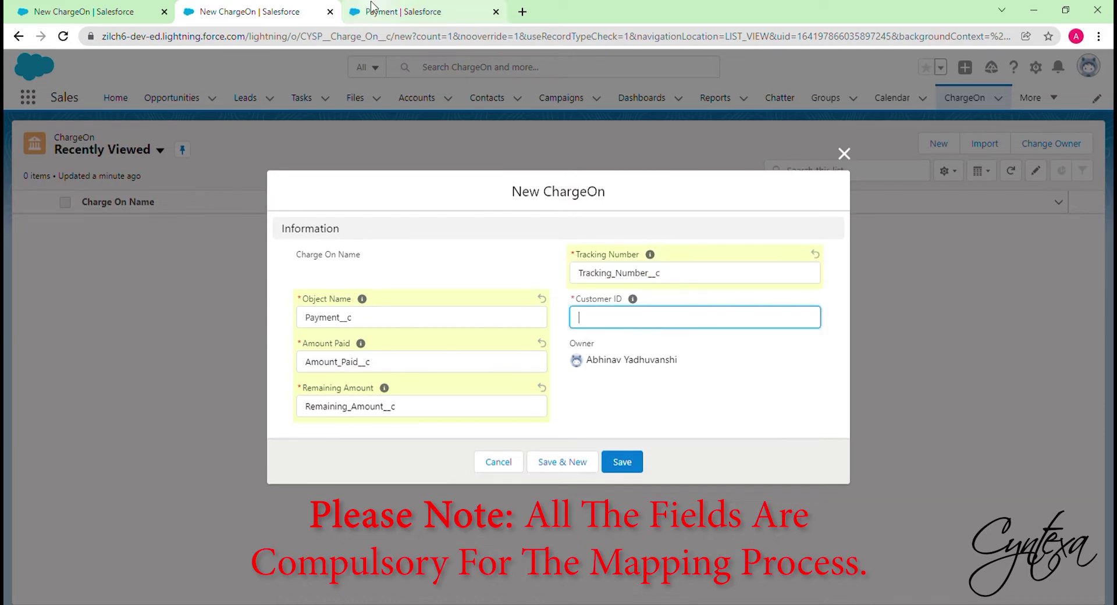
click(422, 12)
drag(365, 329, 429, 330)
key(ctrl+c)
click(241, 11)
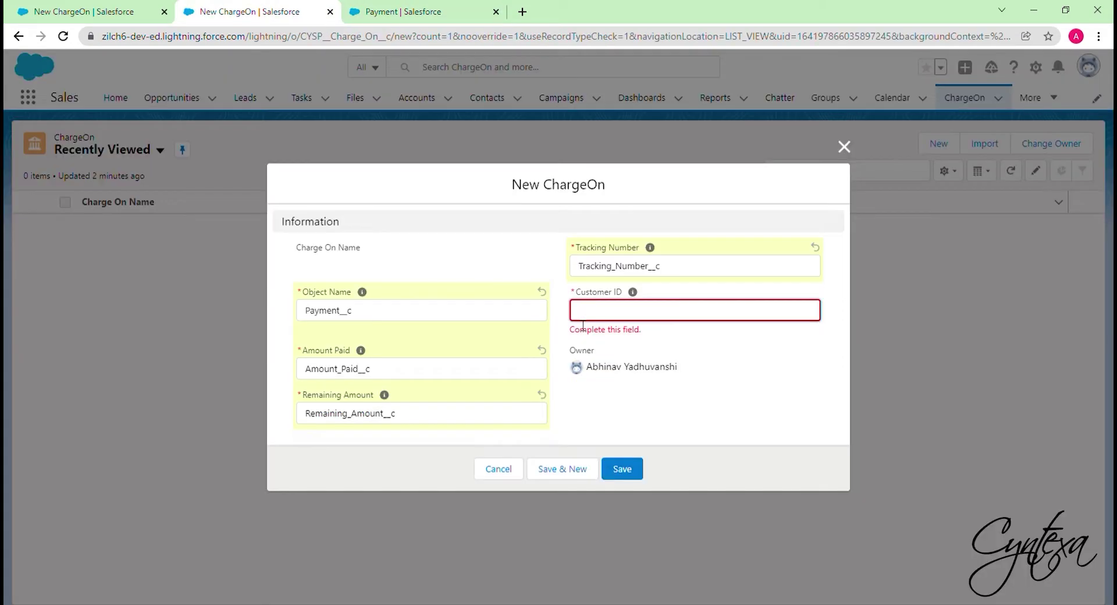
key(ctrl+v)
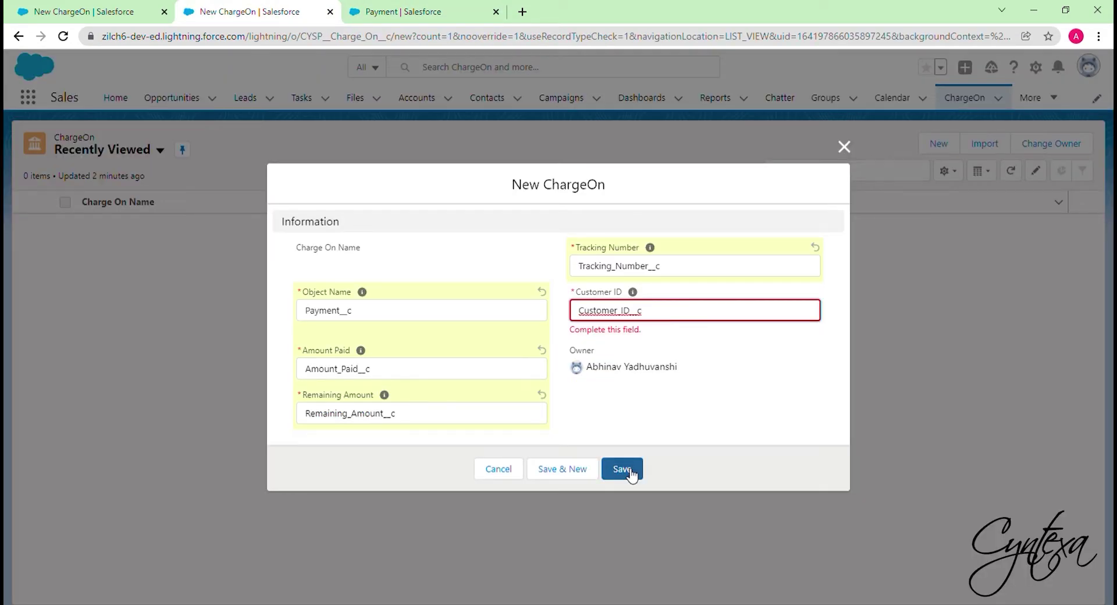
click(630, 471)
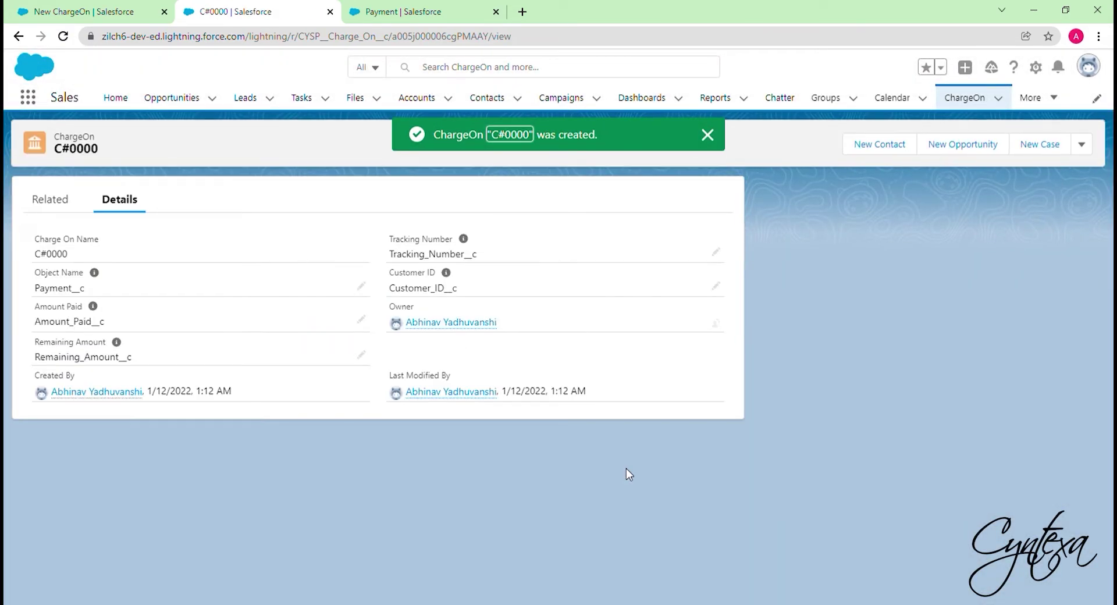
- Open the Payment object's Buttons, Links, and Actions in Object Manager
click(403, 11)
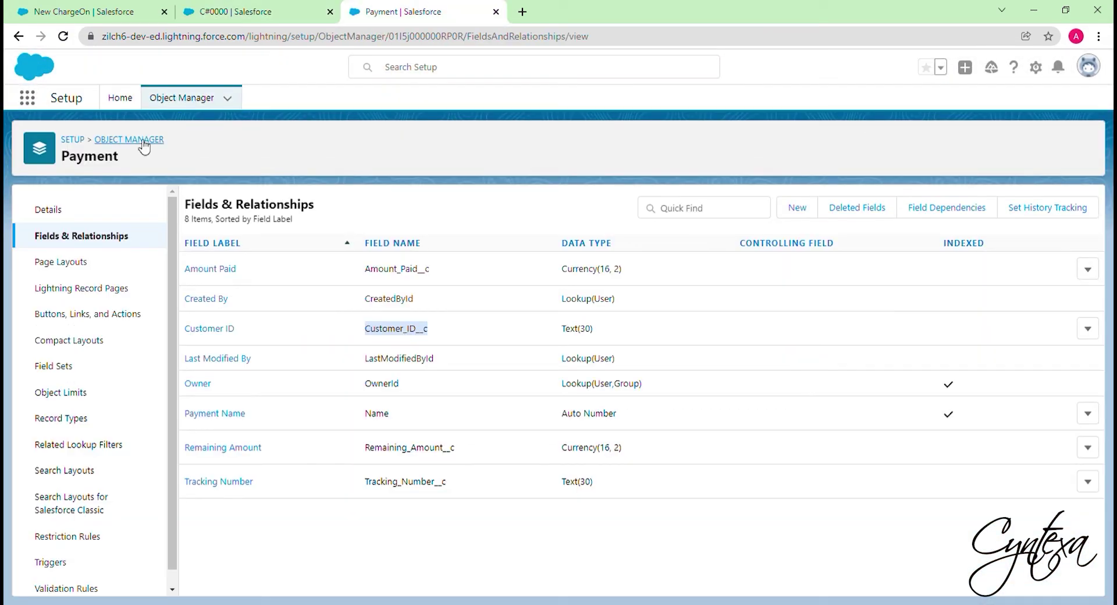
click(198, 100)
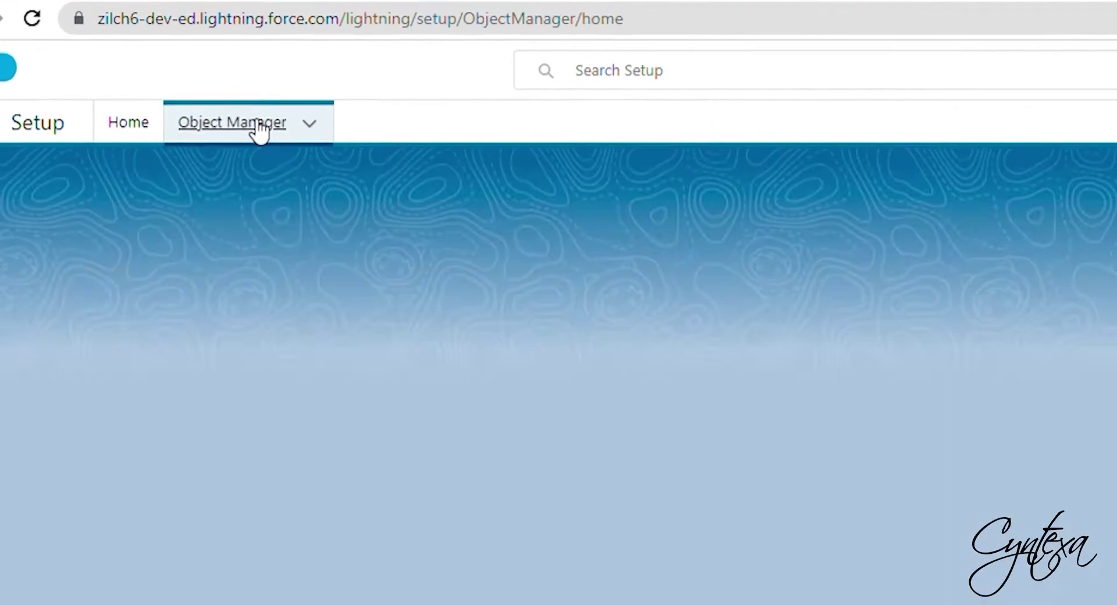
click(915, 154)
text(Payment)
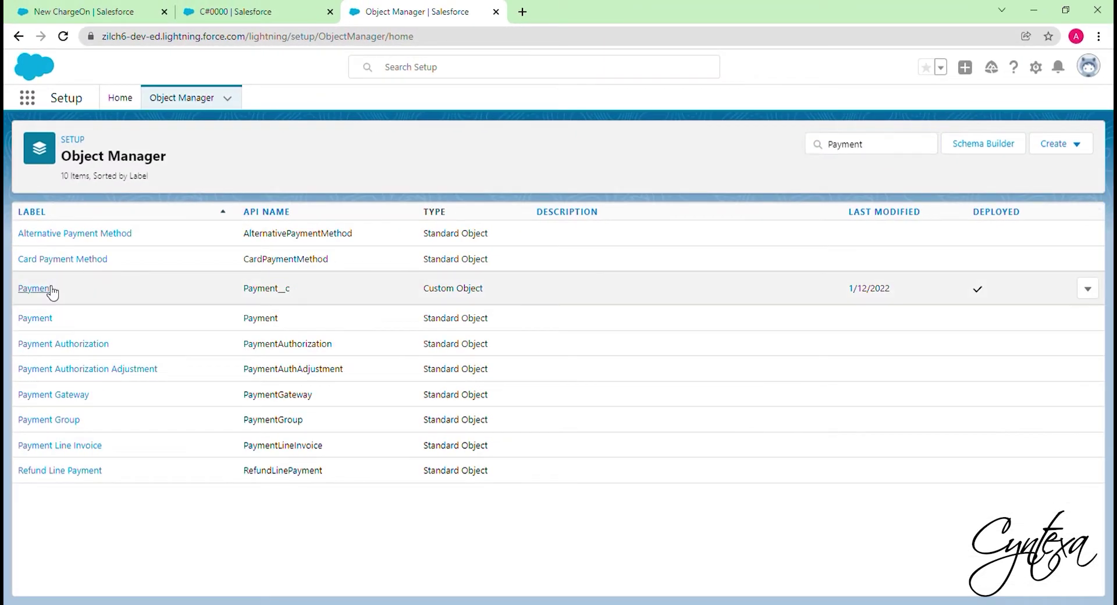
click(50, 290)
click(81, 316)
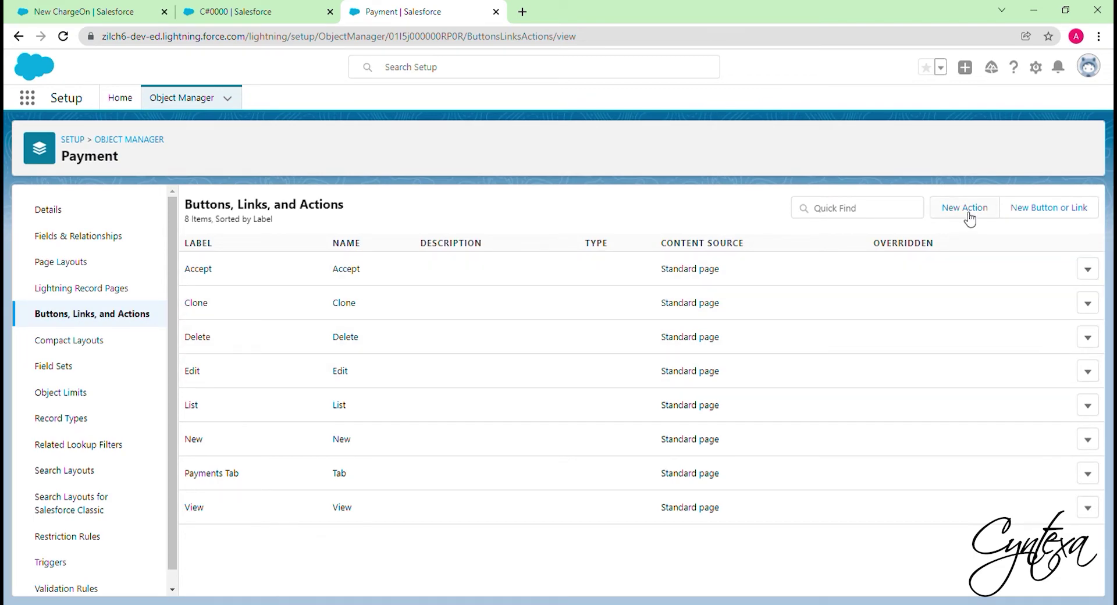
- Create a Lightning Component action using CYSP:stripe, labelled Payment, and save it
click(968, 216)
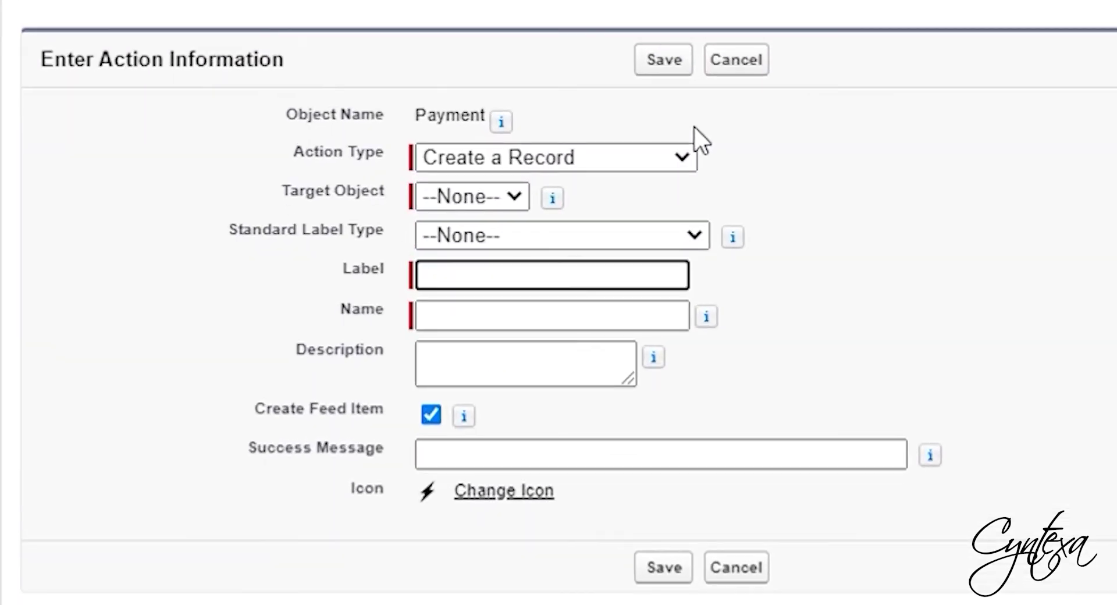
click(617, 157)
click(527, 319)
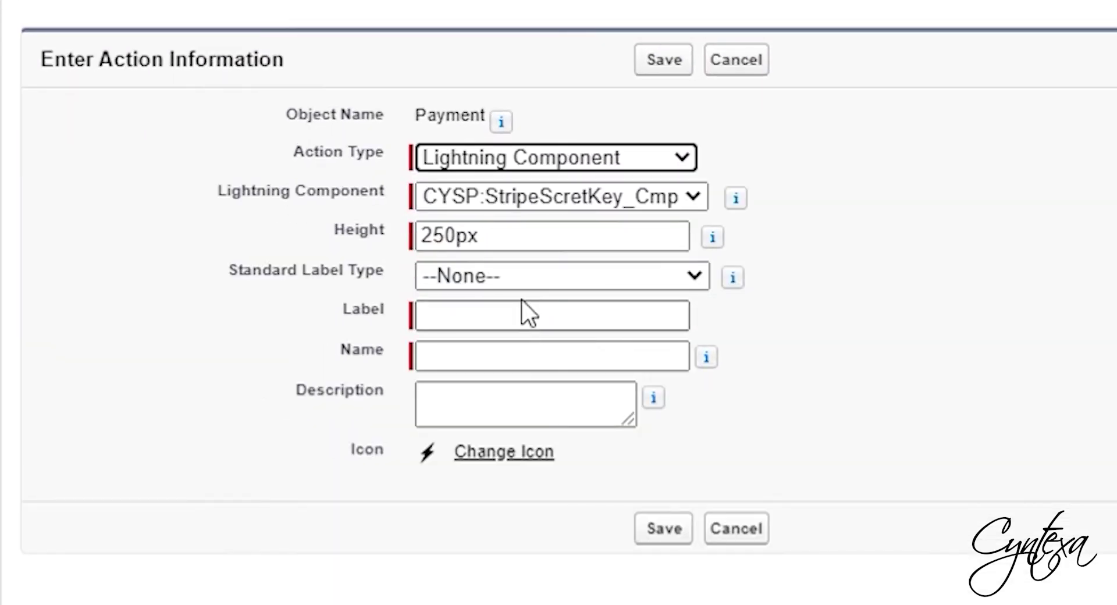
click(592, 207)
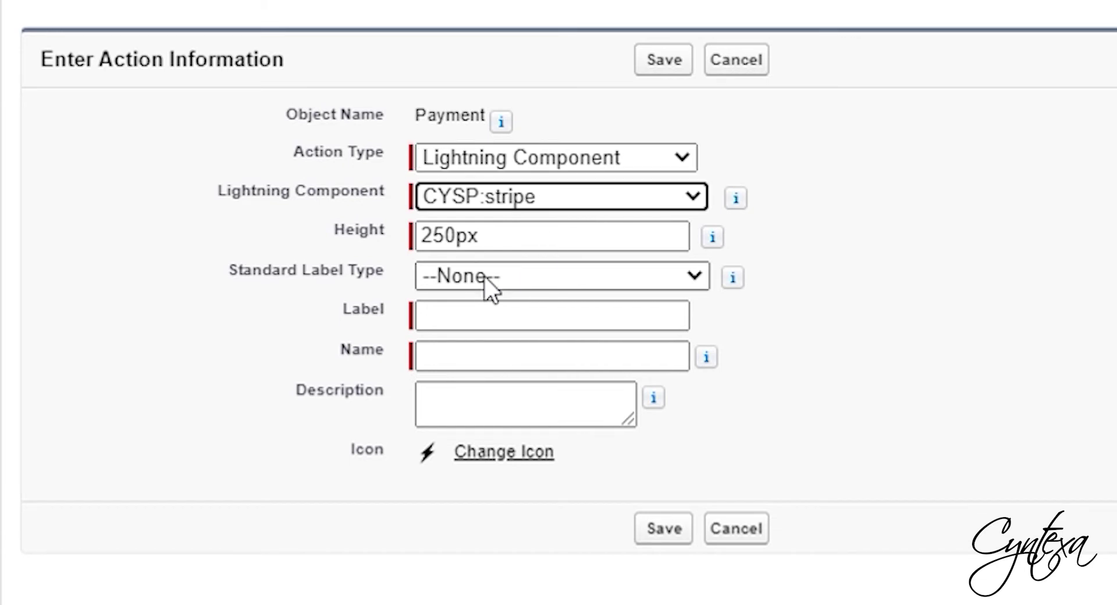
click(507, 271)
click(501, 324)
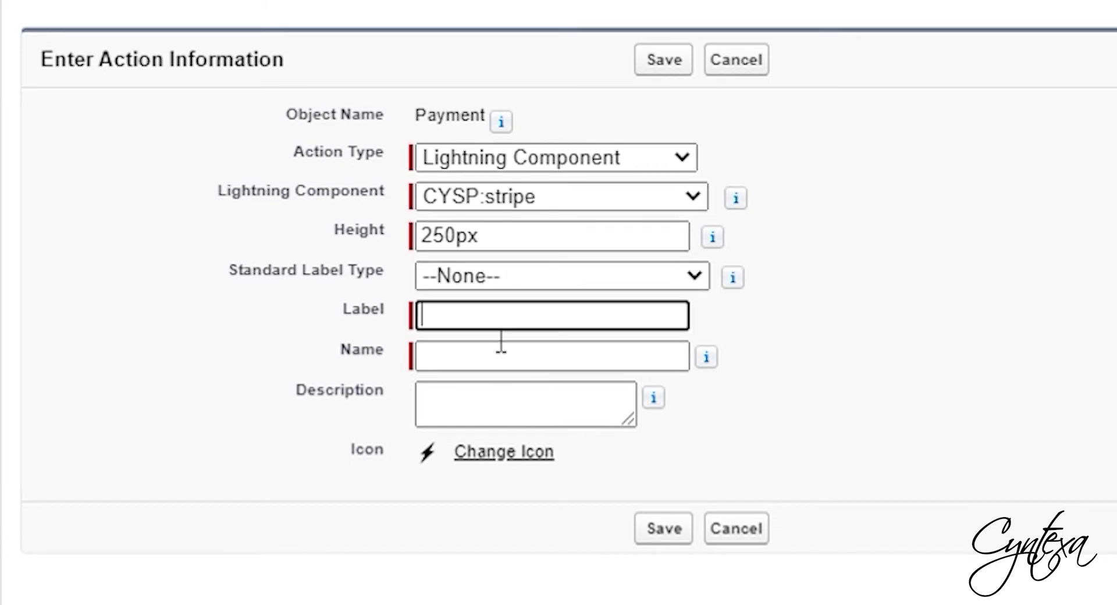
text(Payment)
click(495, 358)
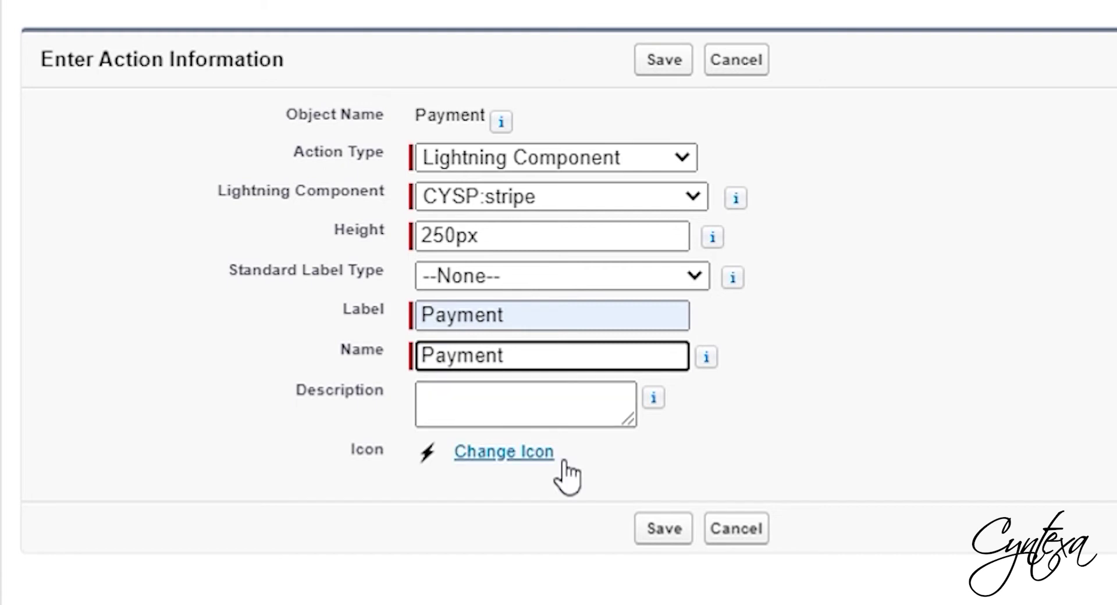
click(656, 527)
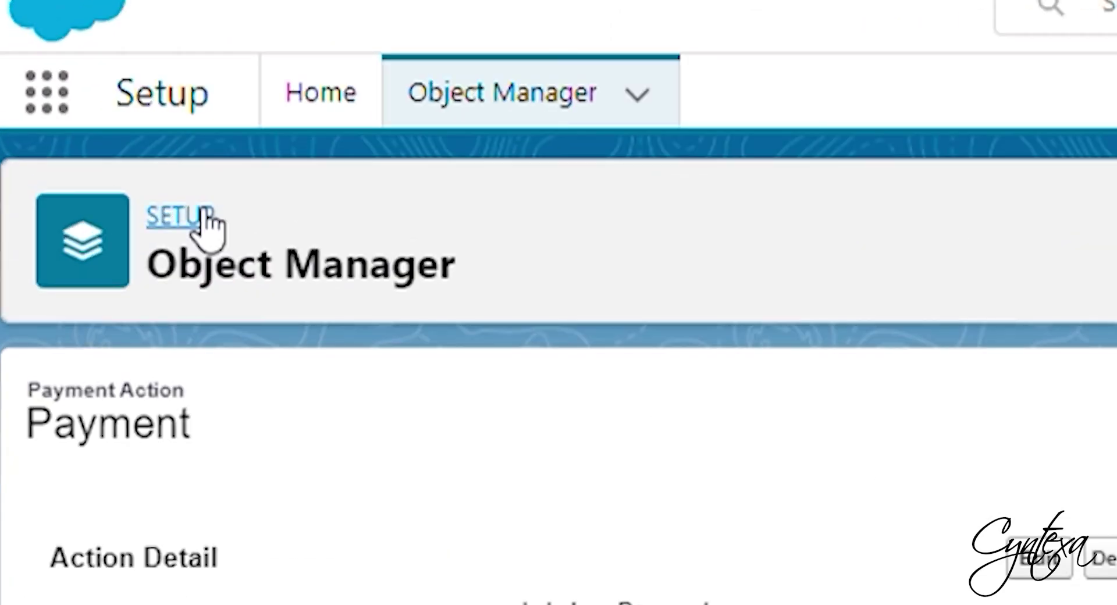
- Open the Payment object's Page Layouts in Object Manager
click(74, 140)
click(181, 101)
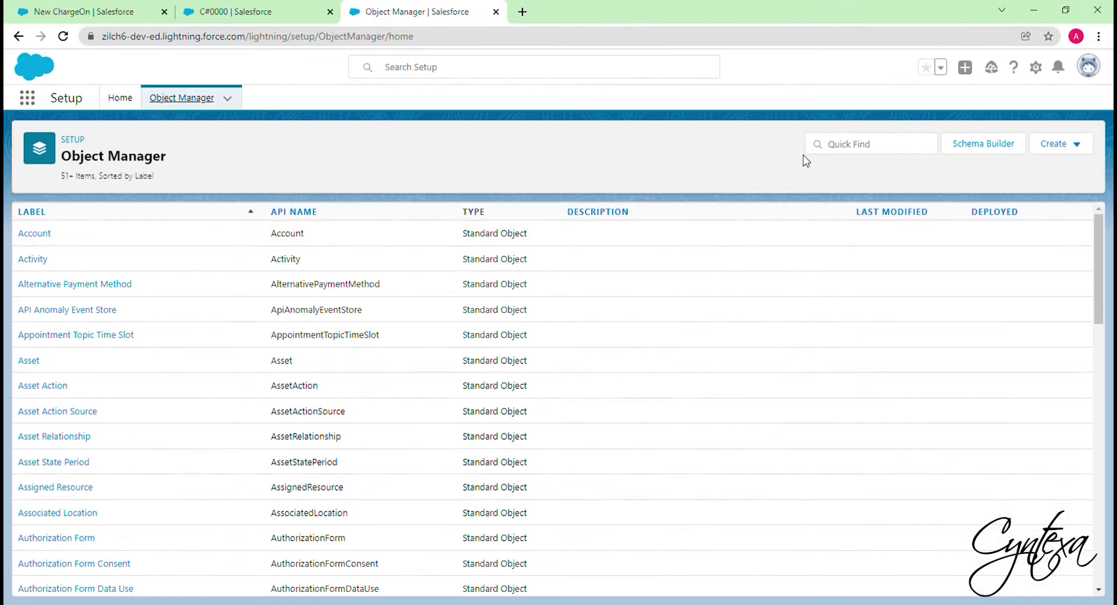
click(842, 153)
text(payment)
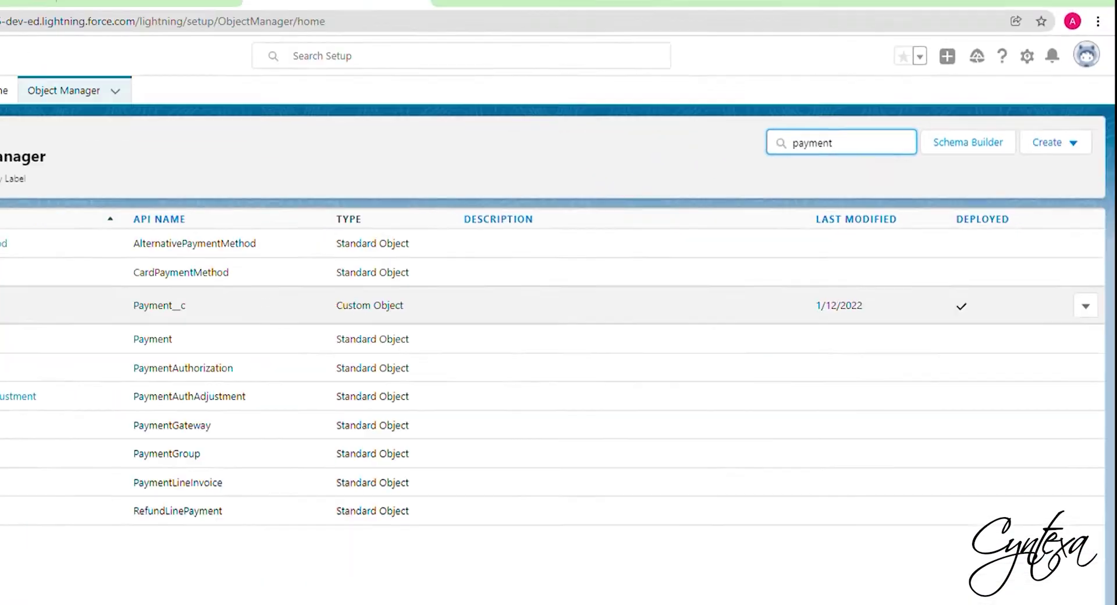
click(32, 284)
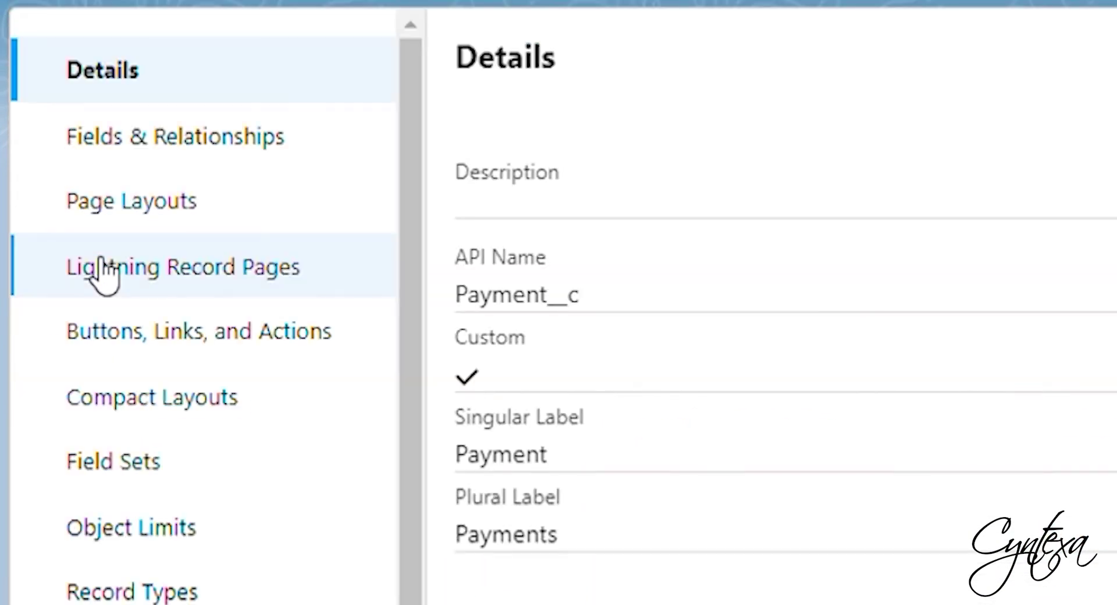
click(164, 198)
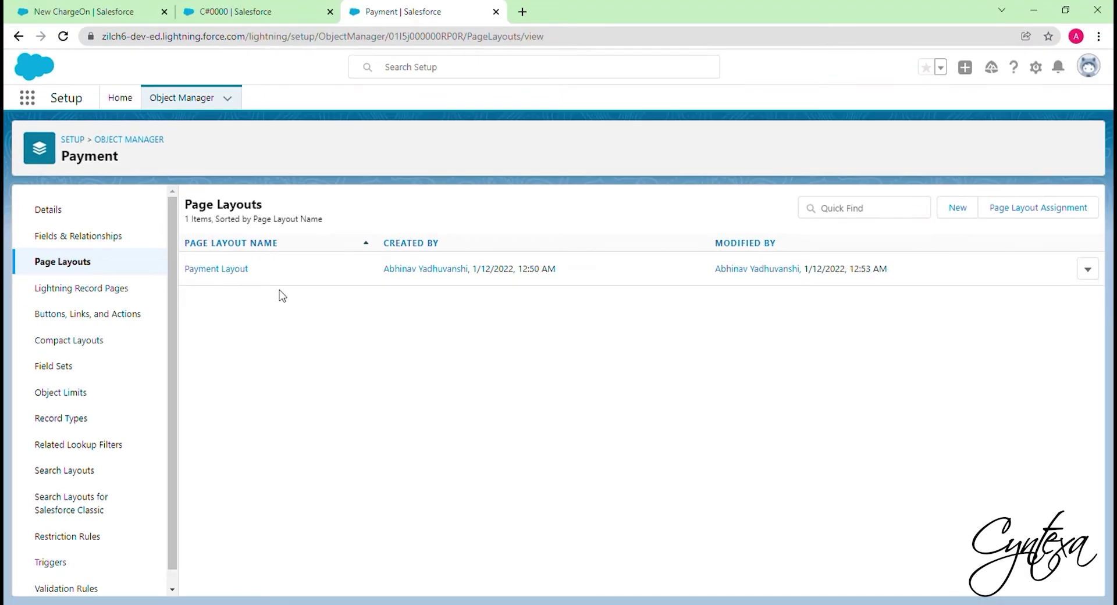
- Add New Task and Payment to Payment Layout's mobile and Lightning actions, then save
click(1088, 269)
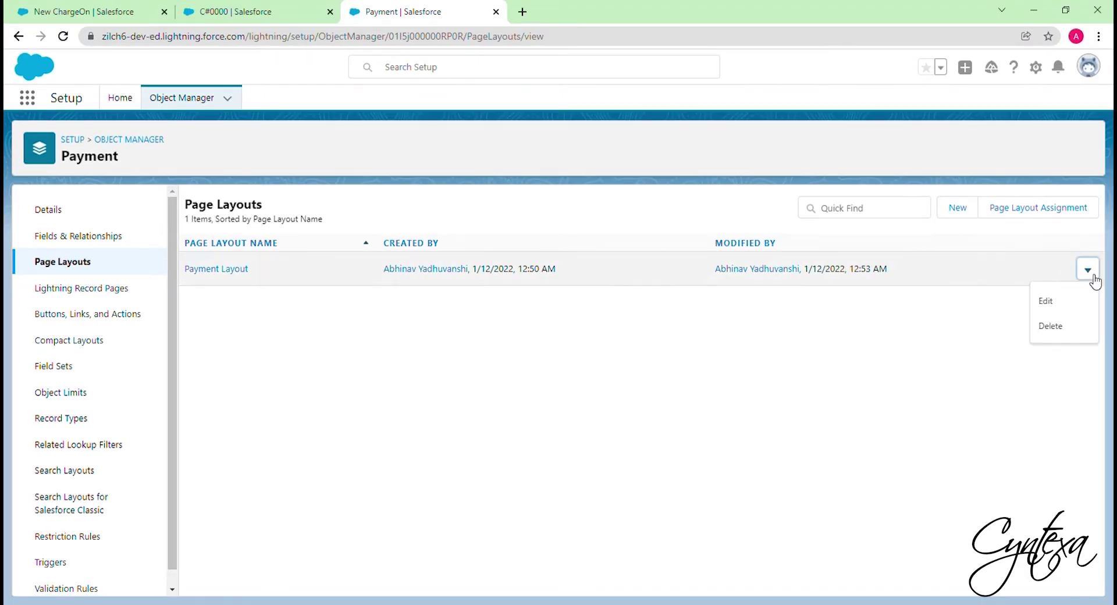
click(1062, 300)
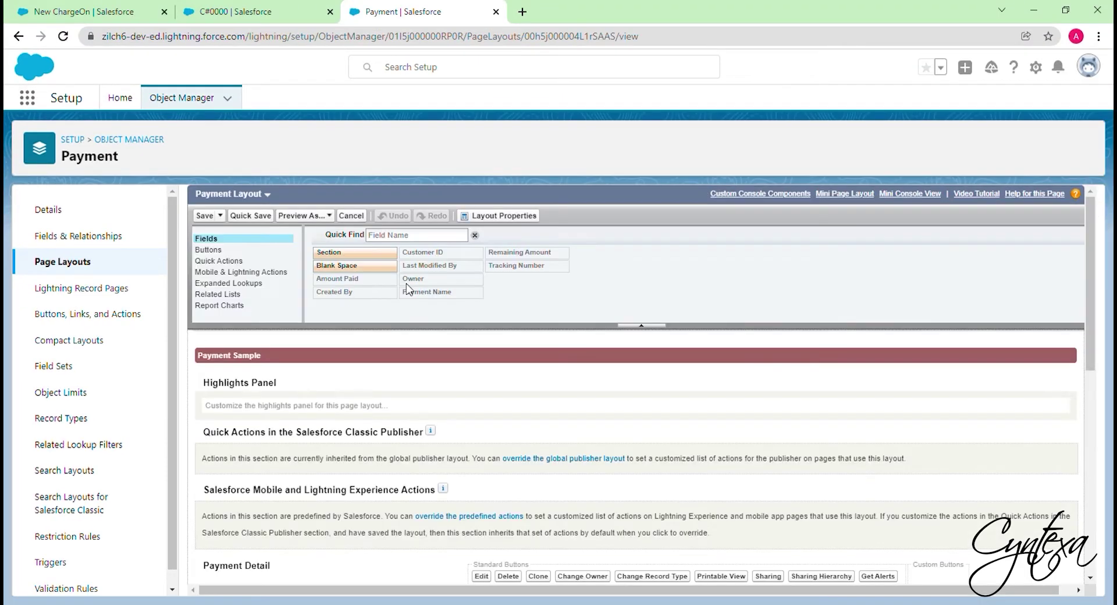
click(236, 280)
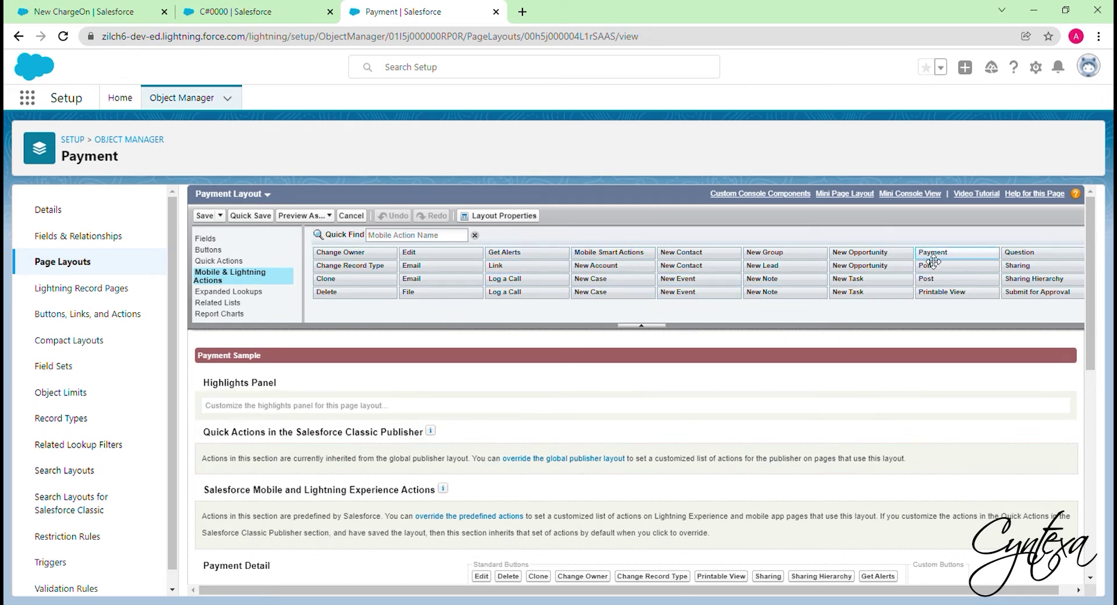
drag(905, 292, 503, 521)
drag(946, 253, 212, 524)
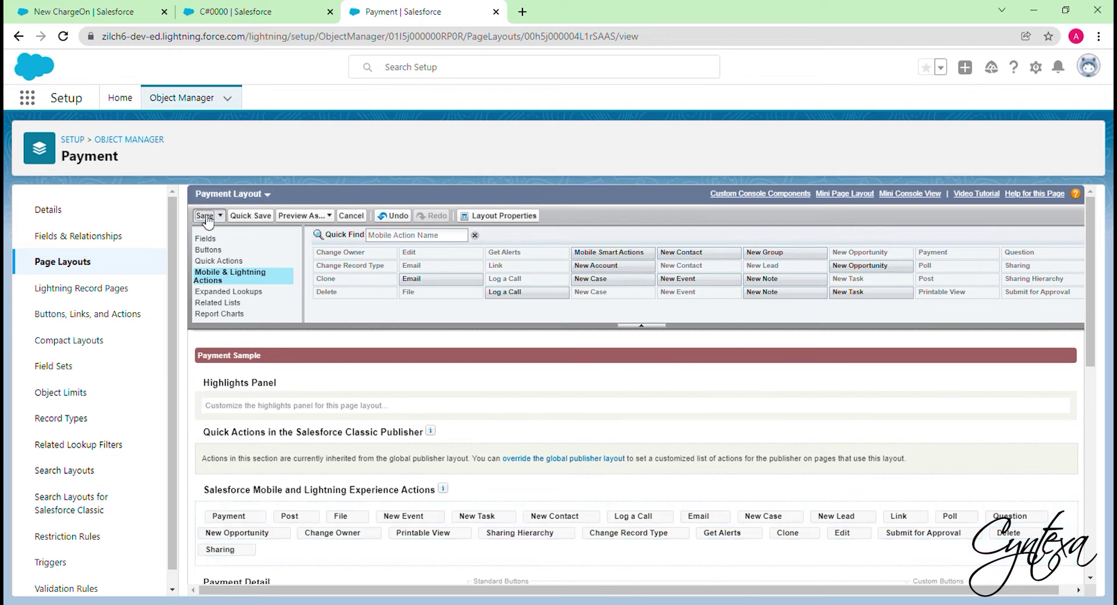
click(203, 215)
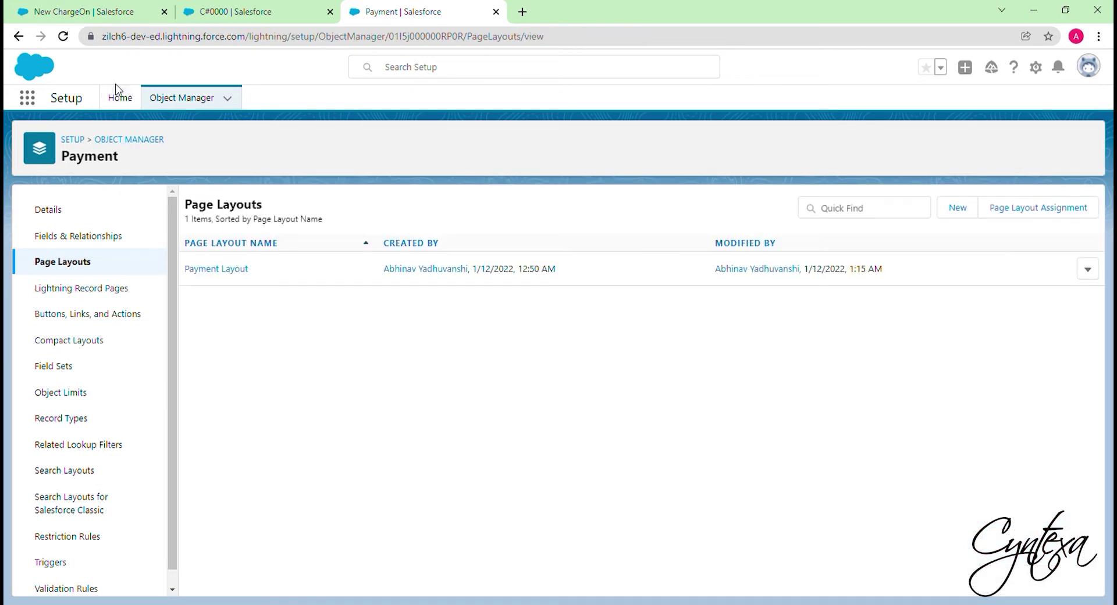
- Find Custom Metadata Types via 'custom meta' and list the Key type's records
click(120, 98)
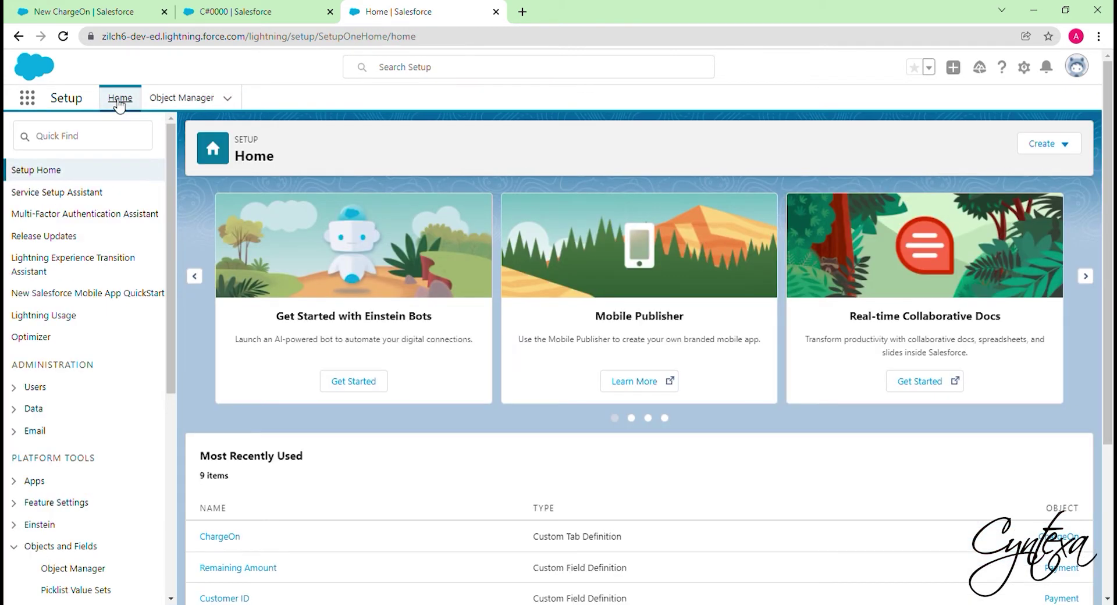
click(67, 140)
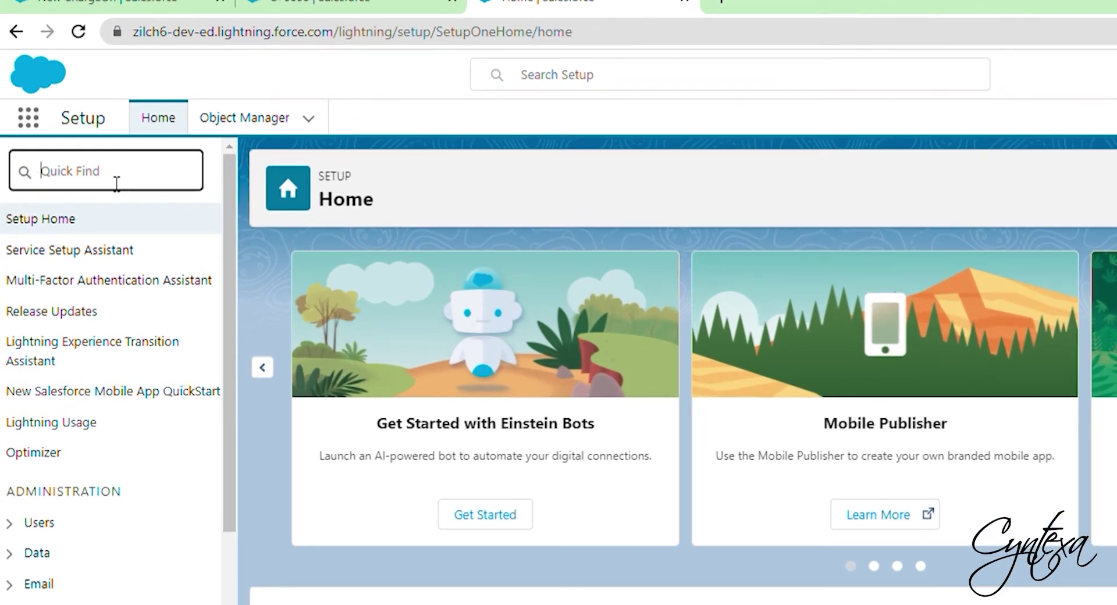
text(custom meta)
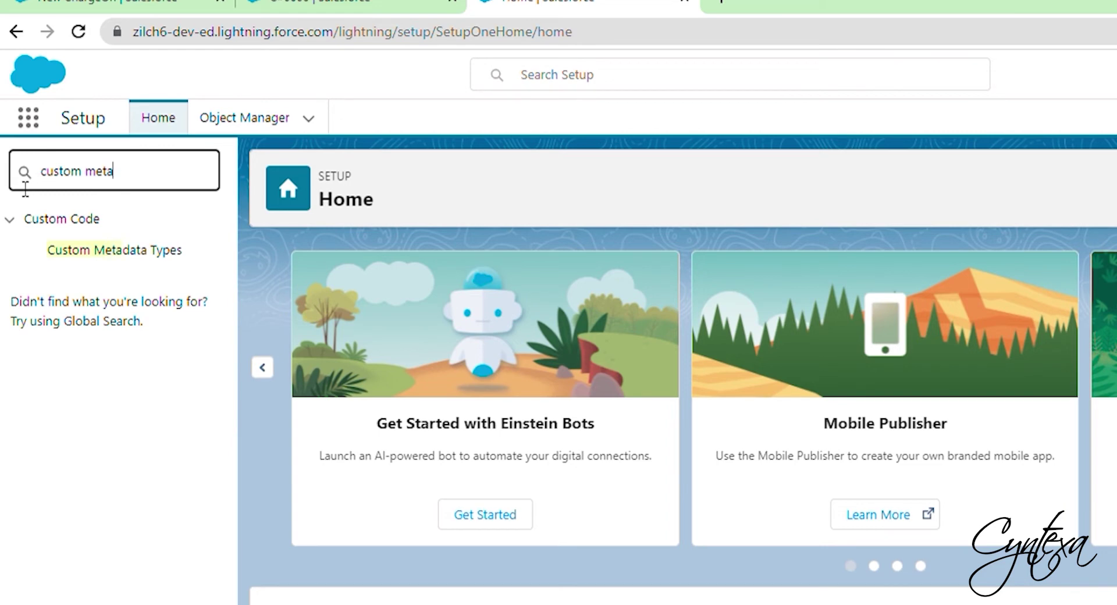
click(83, 256)
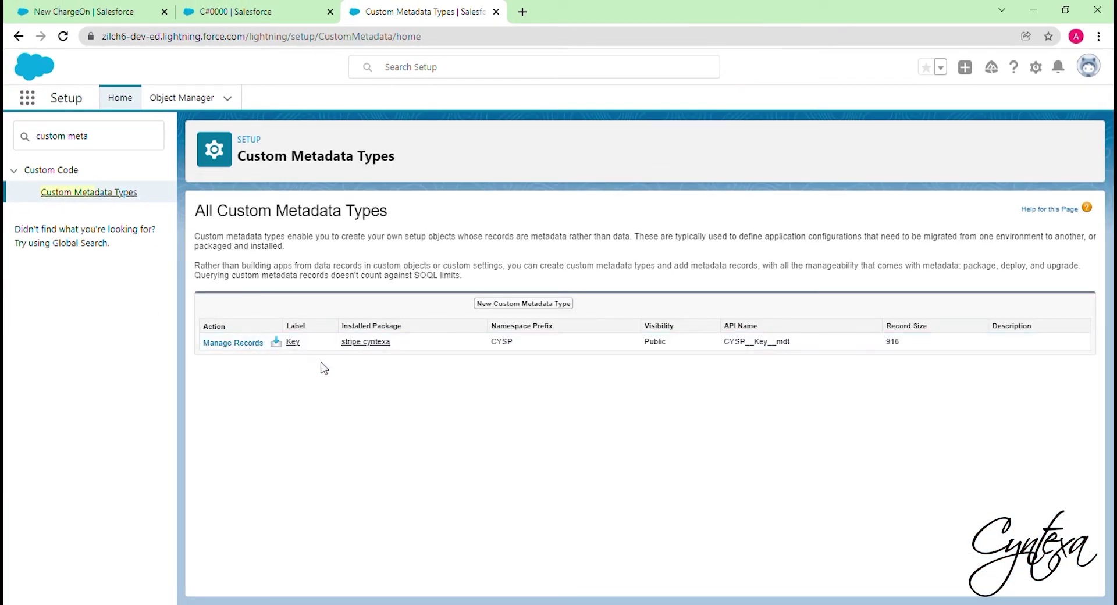
click(246, 344)
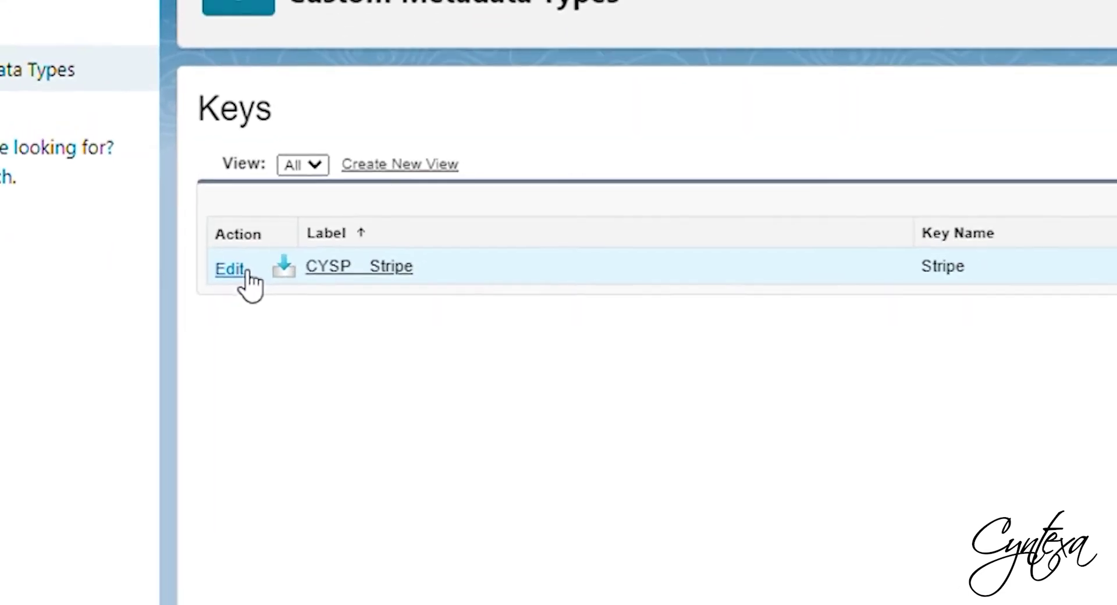
- Edit the Stripe key record, clearing the existing publishable and secret keys
click(213, 287)
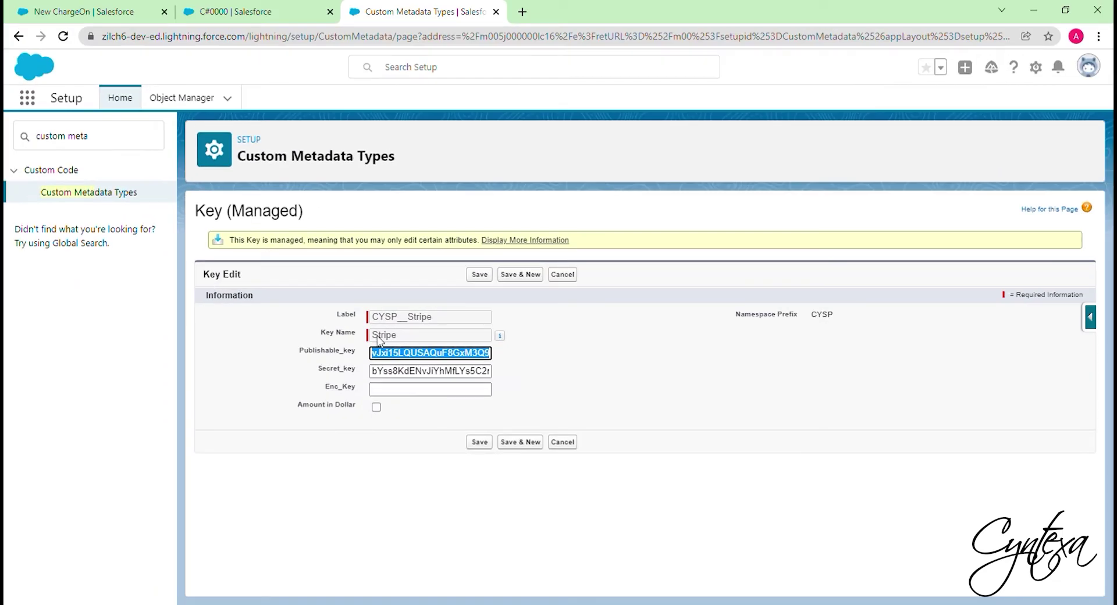
key(BackSpace)
key(Tab)
key(ctrl+a)
key(BackSpace)
- Enable Deploy Metadata from Non-Certified Package Versions via Apex in Apex Settings and save
click(479, 444)
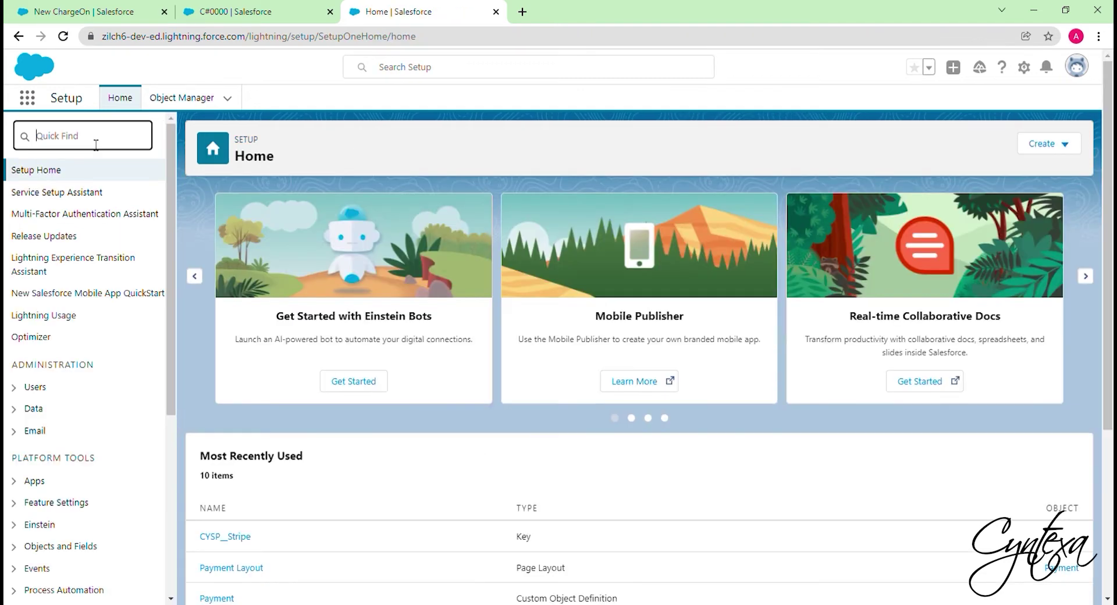
text(Apex )
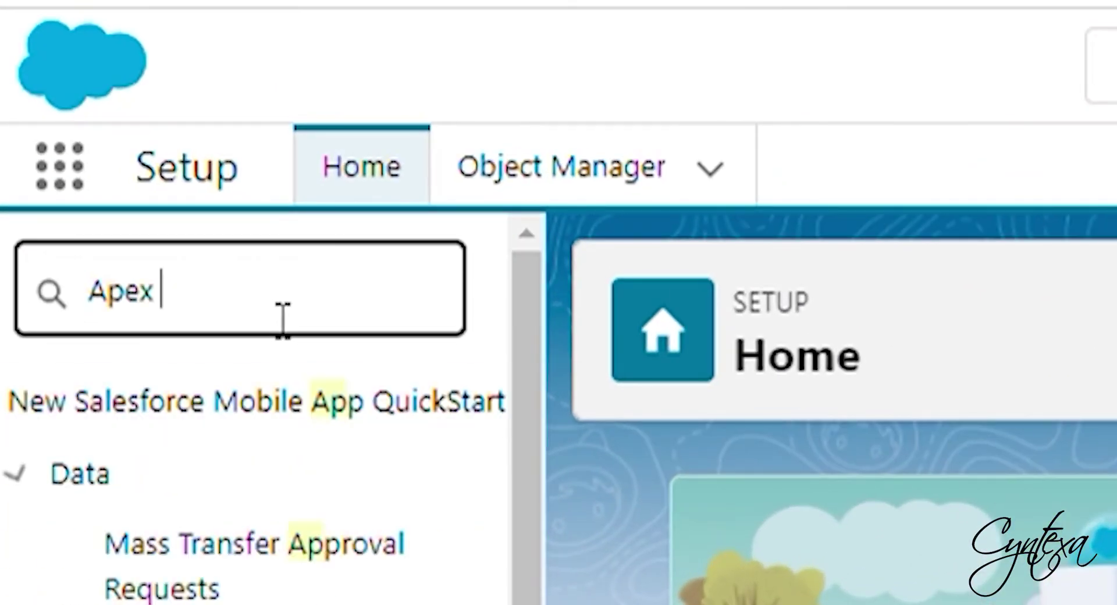
text(setting)
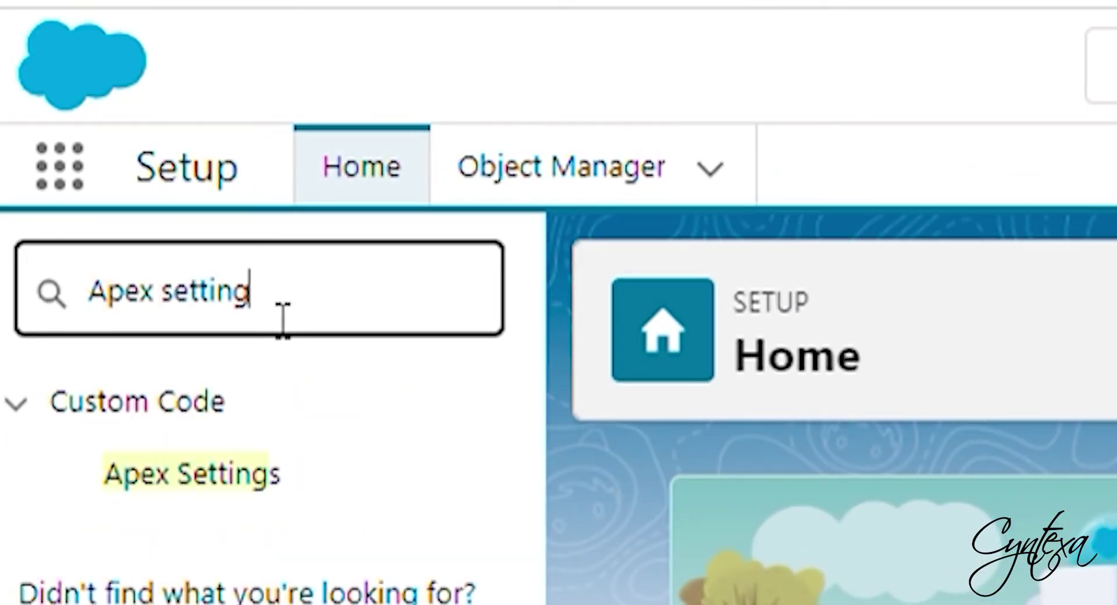
click(251, 487)
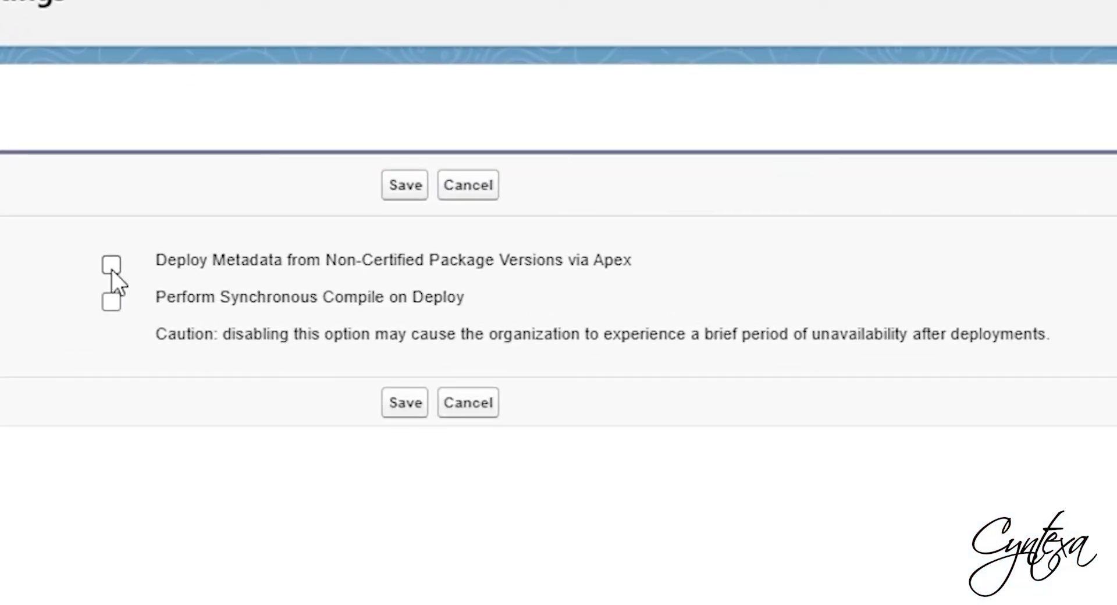
click(348, 285)
click(407, 403)
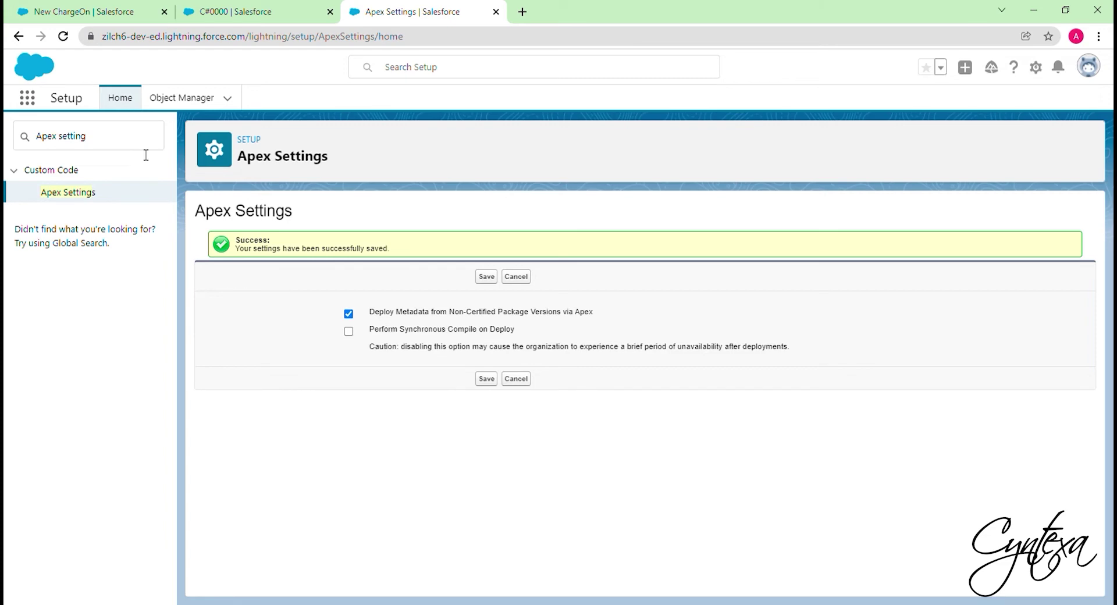
drag(146, 155, 10, 142)
text(Remote)
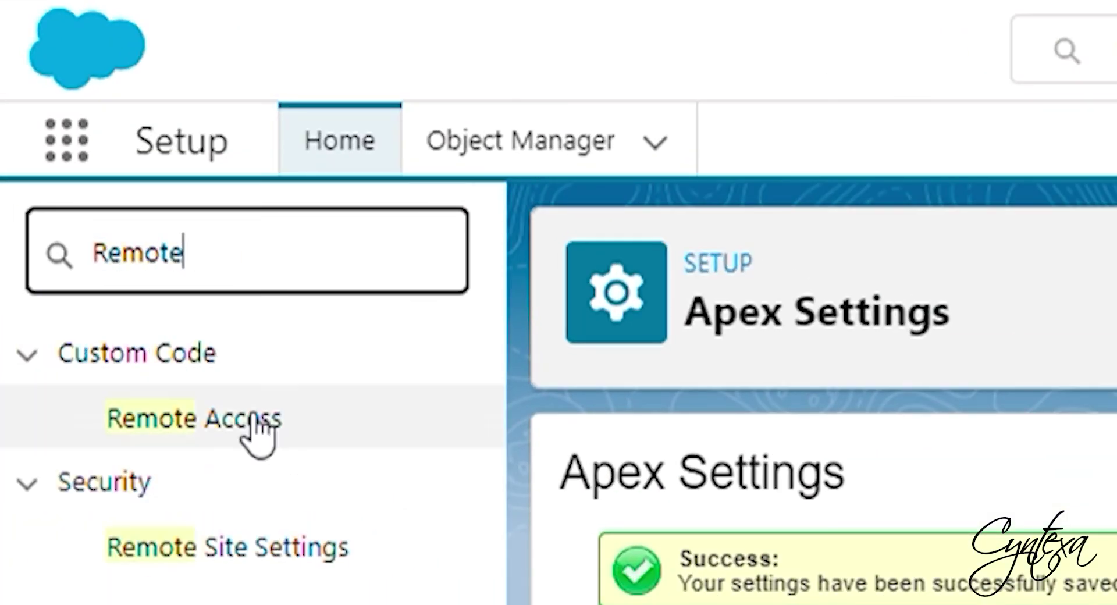
click(246, 562)
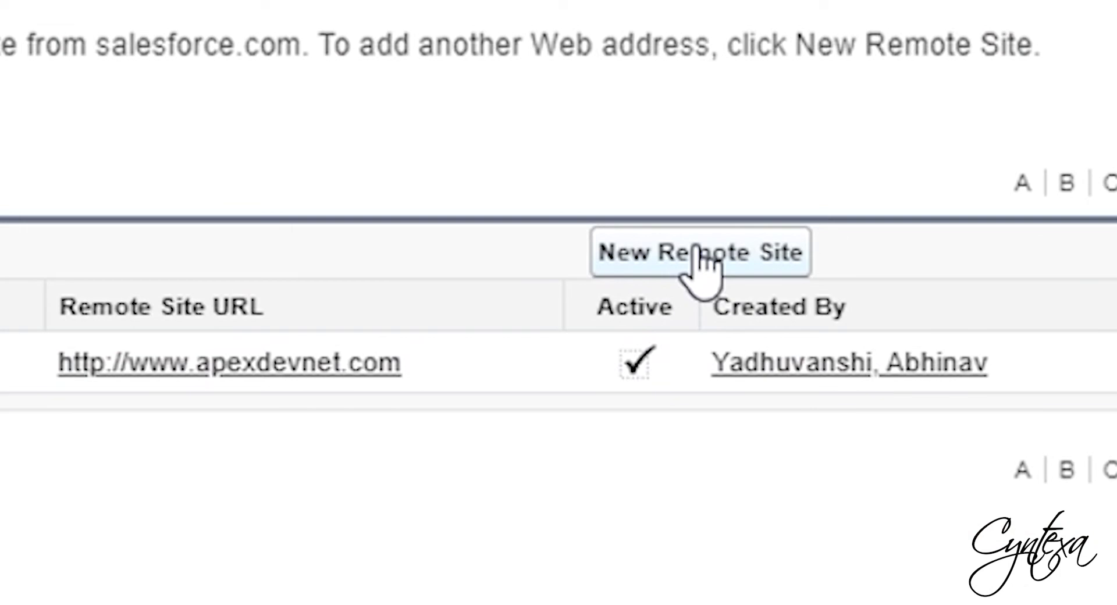
click(701, 261)
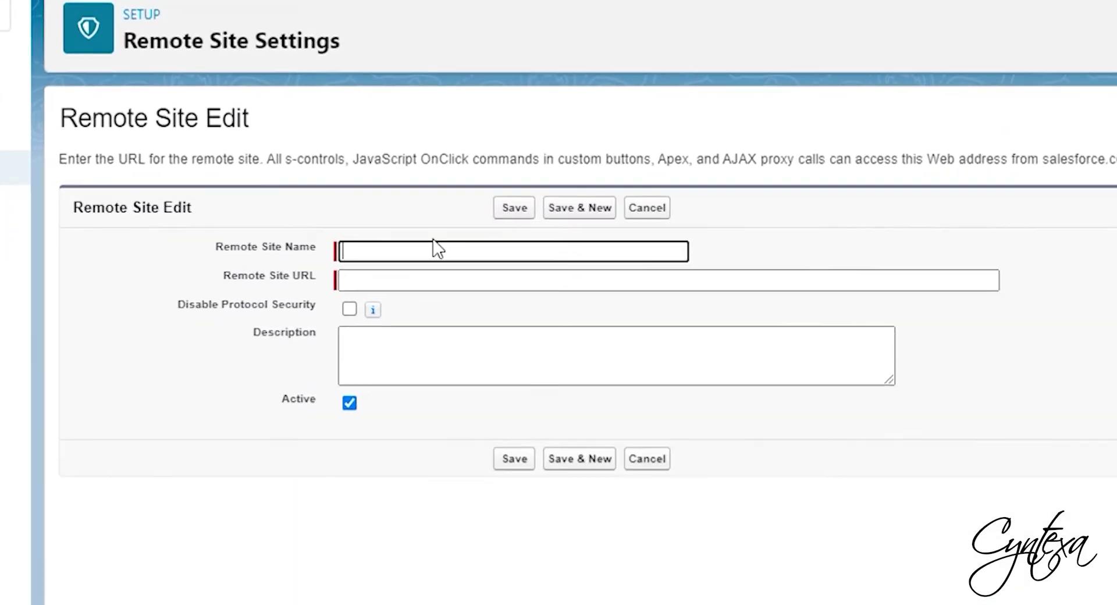
text(Stripe)
click(405, 293)
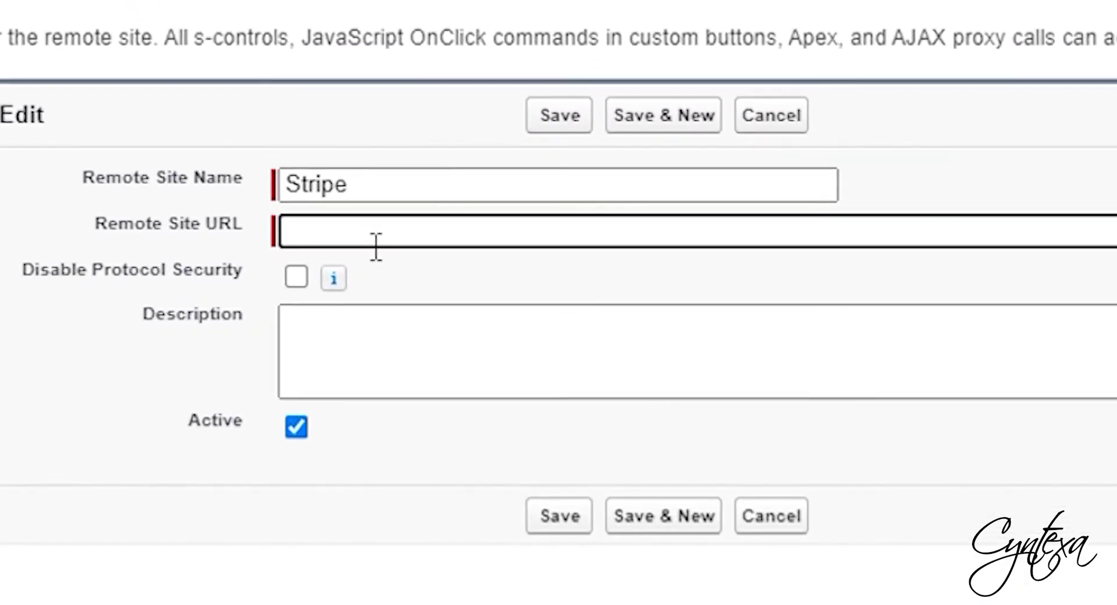
text(https://api.stripe.com)
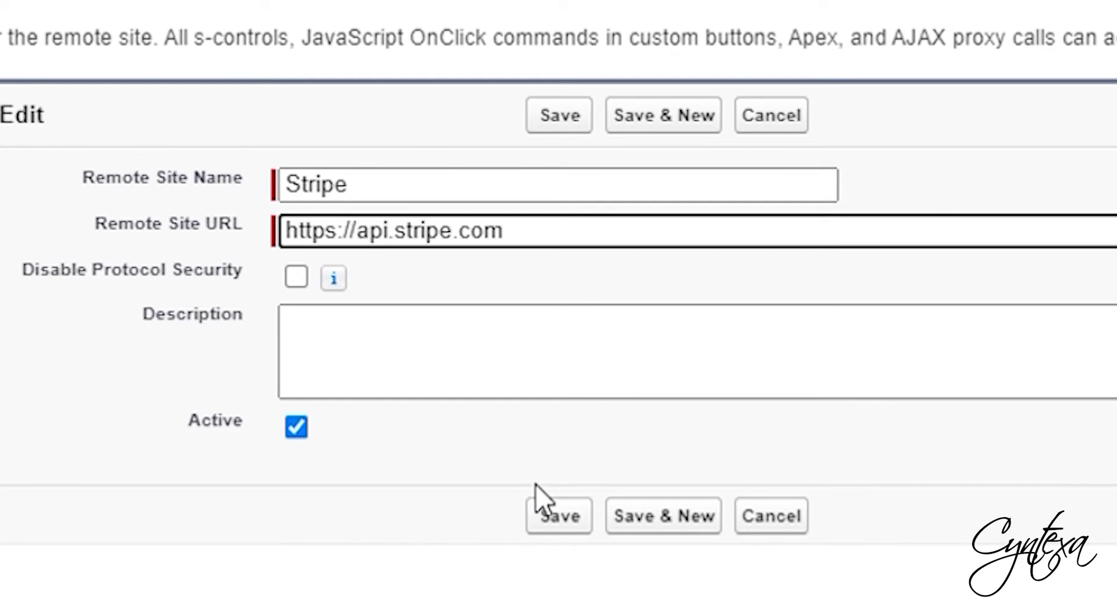
click(569, 515)
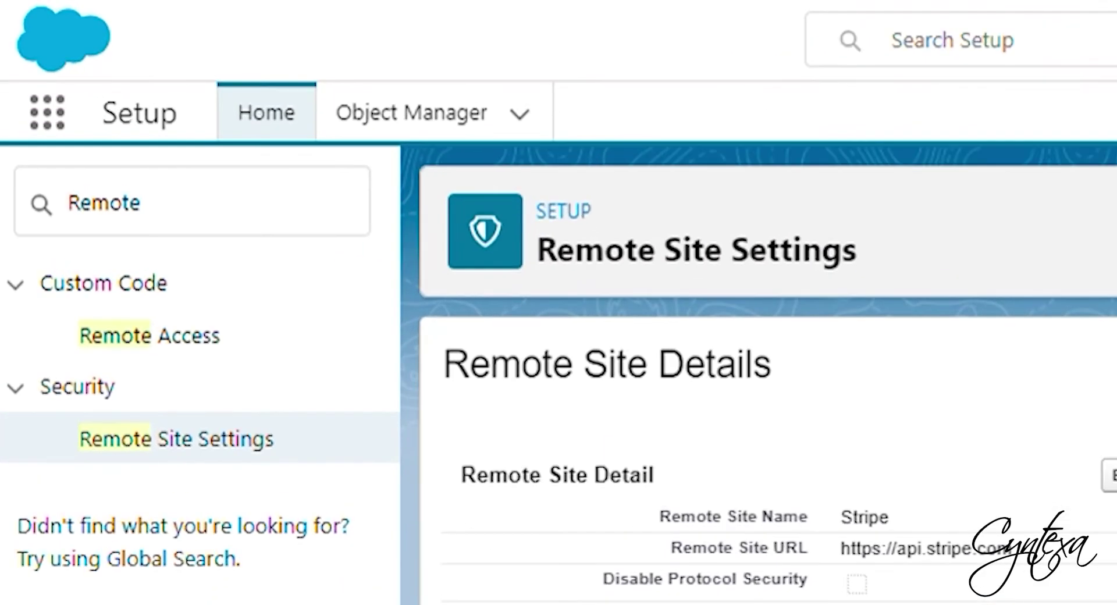
- Open the Stripe URL custom setting's records from Custom Settings
click(27, 141)
key(ctrl+a)
text(Custom setting)
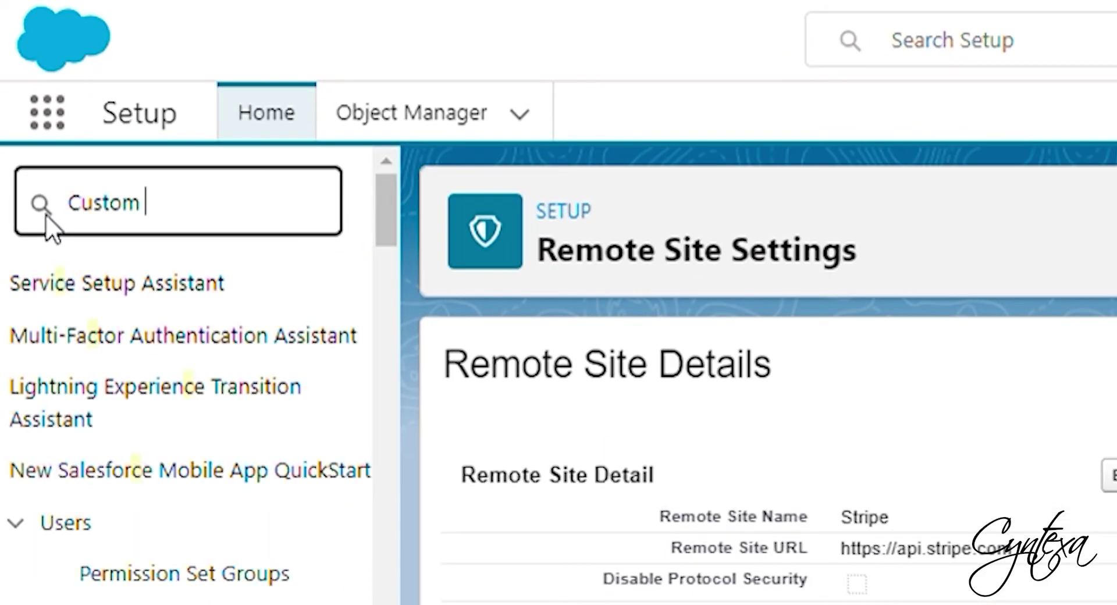
click(188, 348)
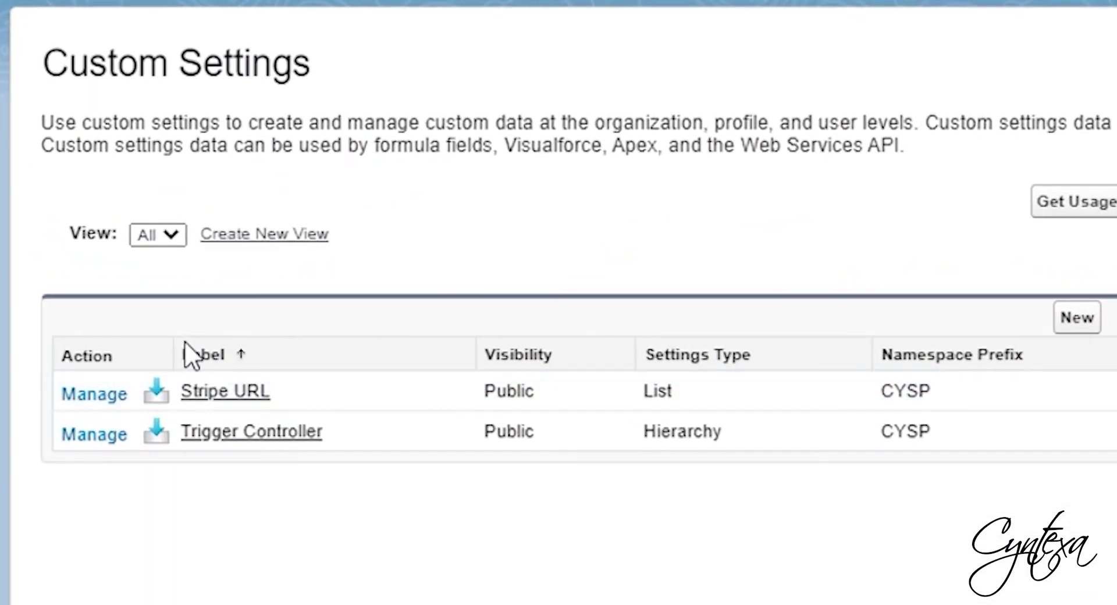
click(104, 395)
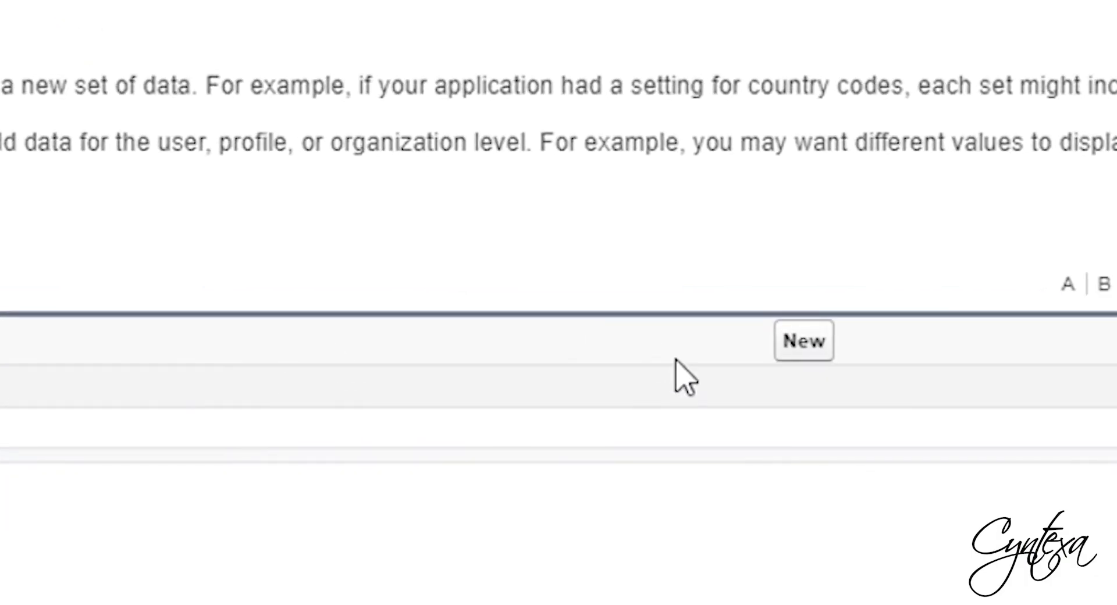
click(827, 352)
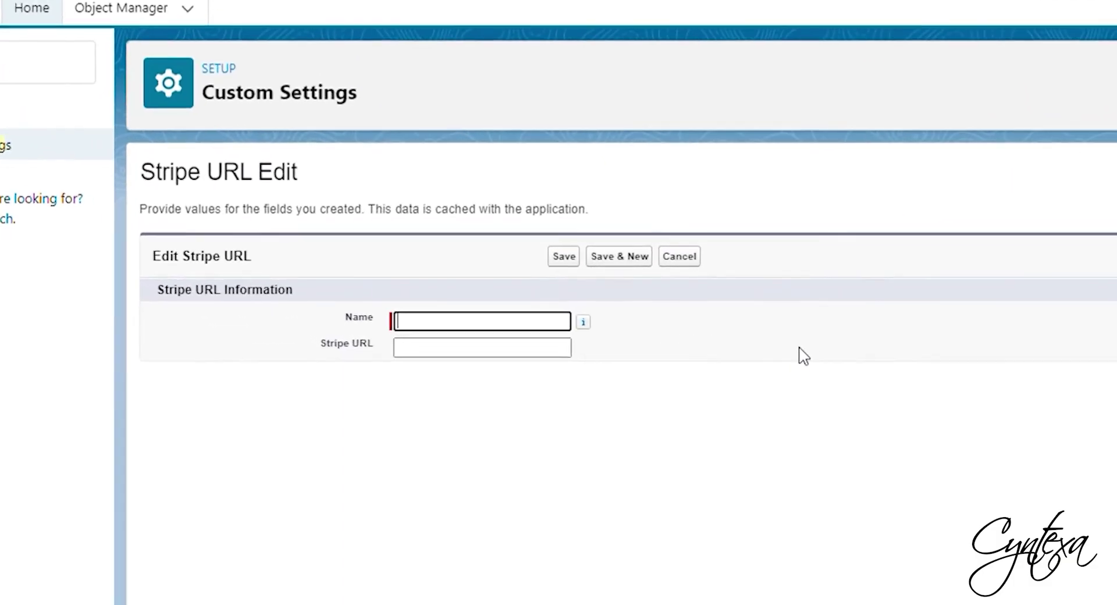
text(URL)
click(576, 362)
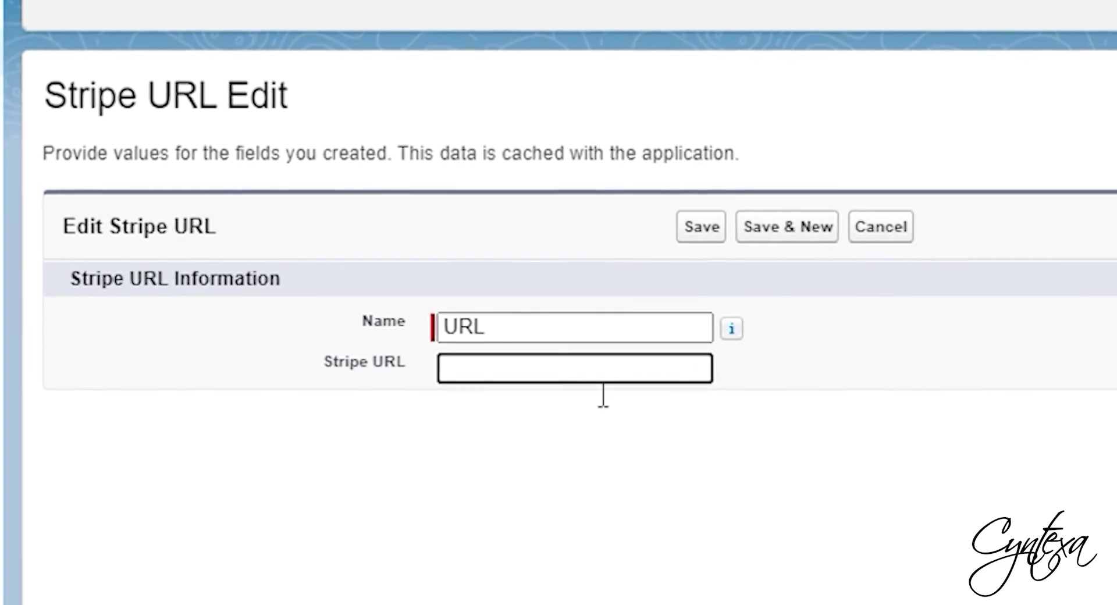
text(https://)
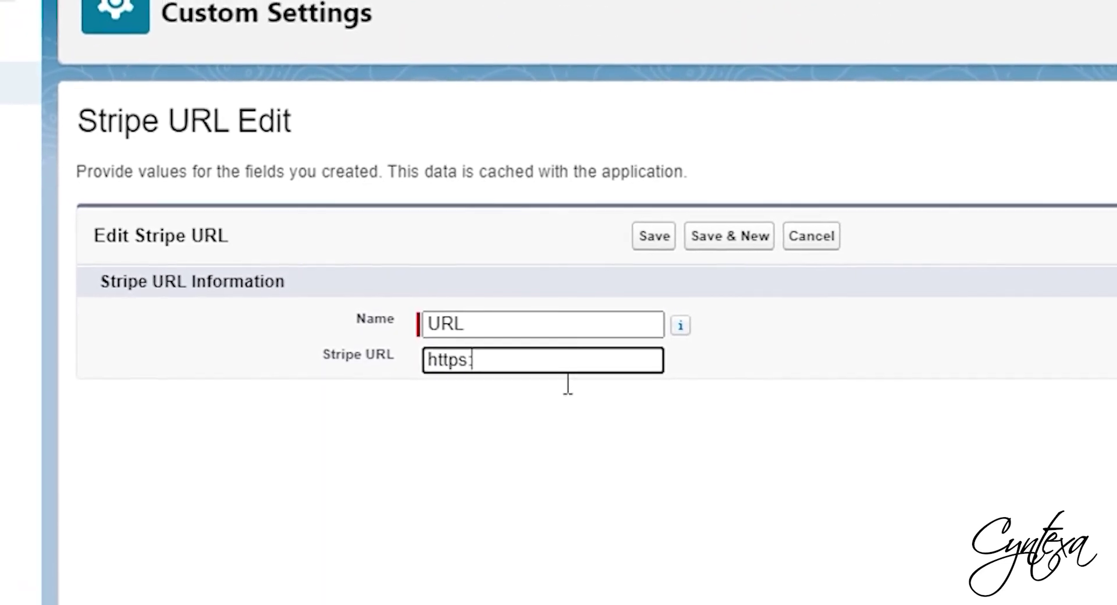
text(api.s)
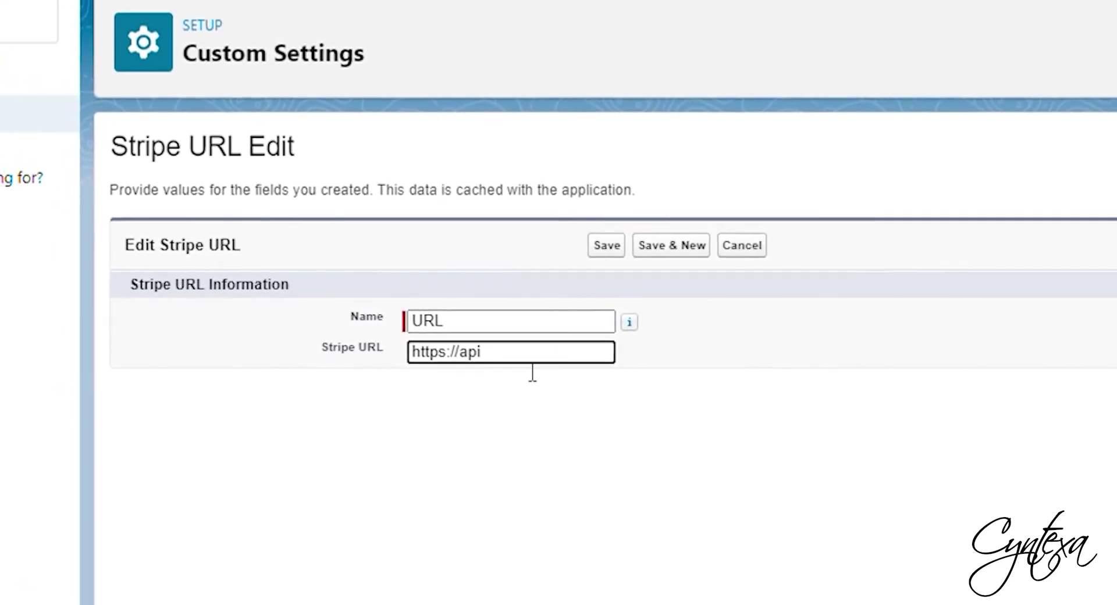
text(tripe)
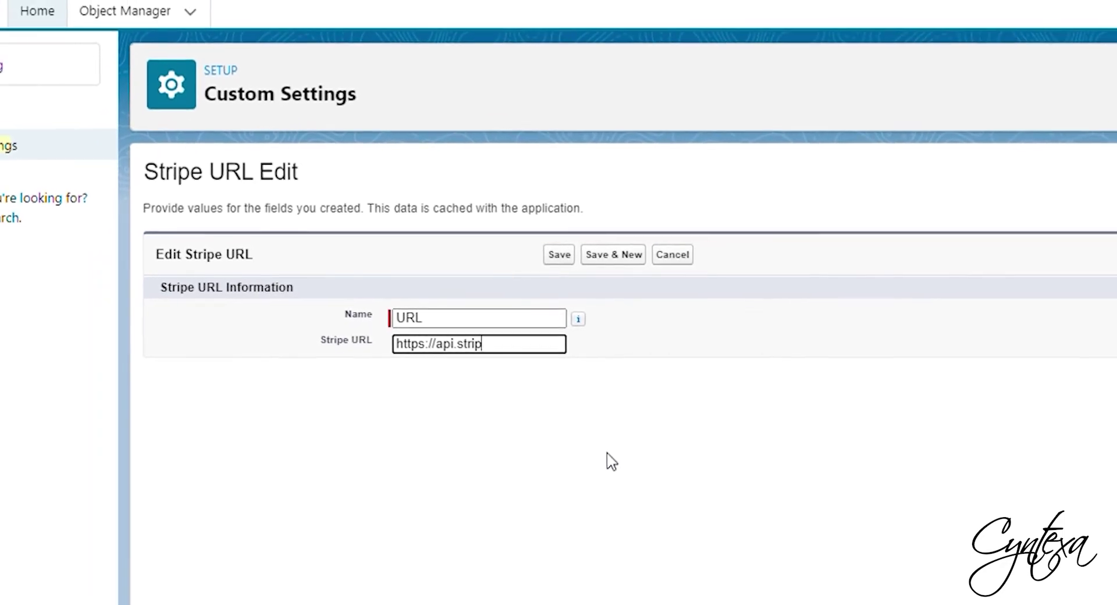
text(.com/v1/)
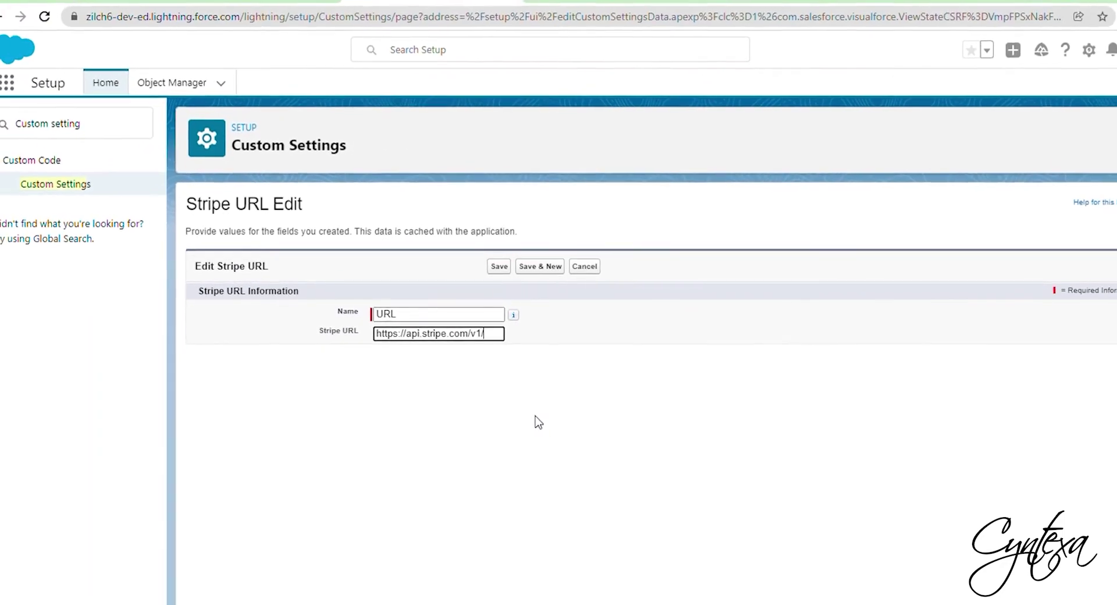
- Save the Stripe URL record and return to Custom Settings in Setup
click(499, 266)
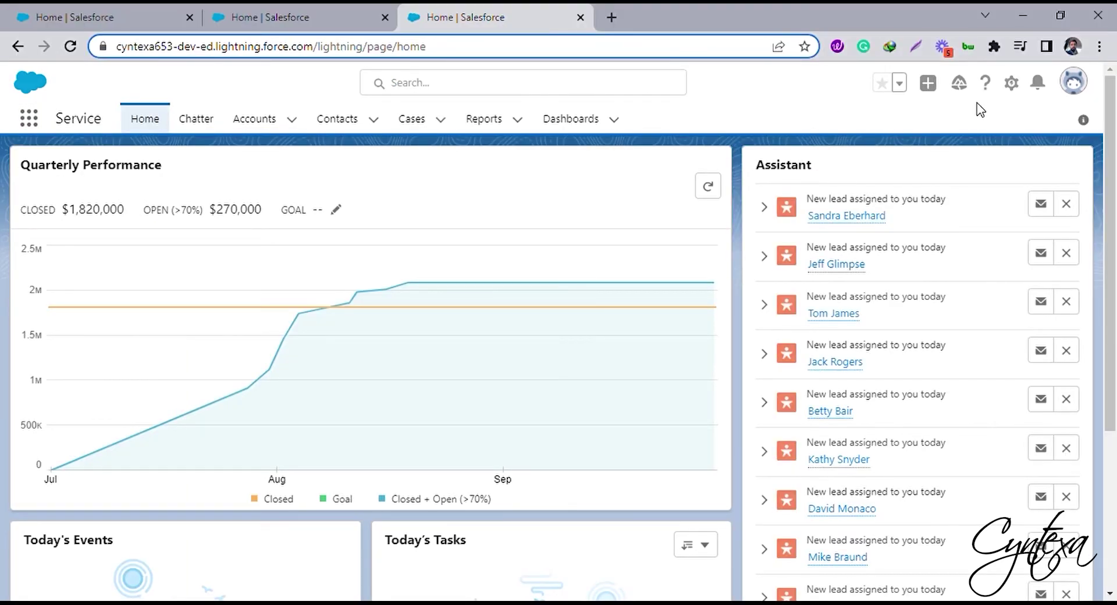
click(1012, 84)
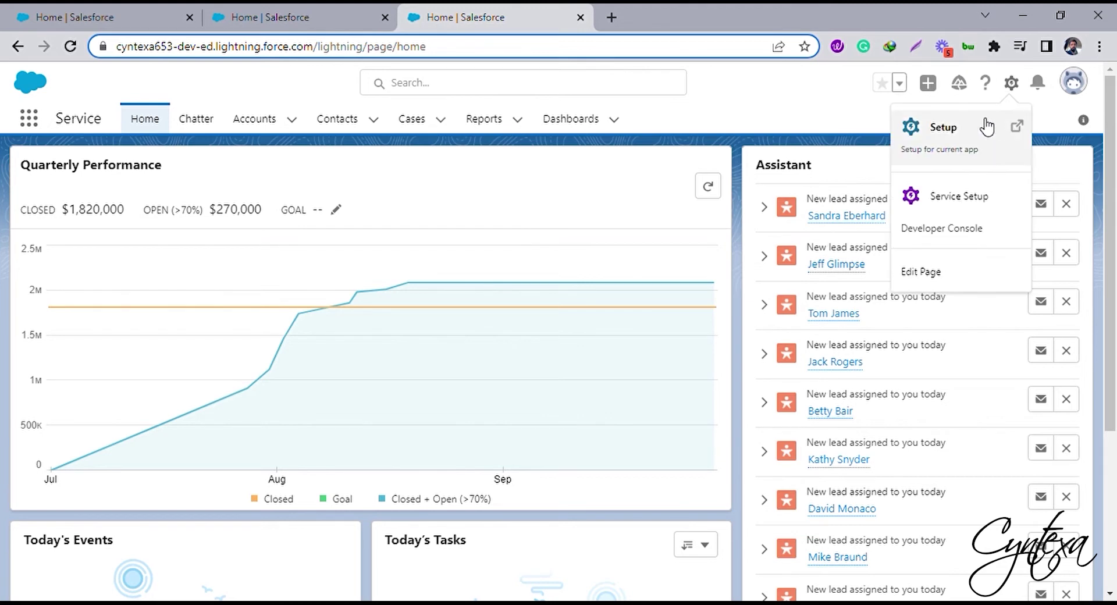
click(983, 125)
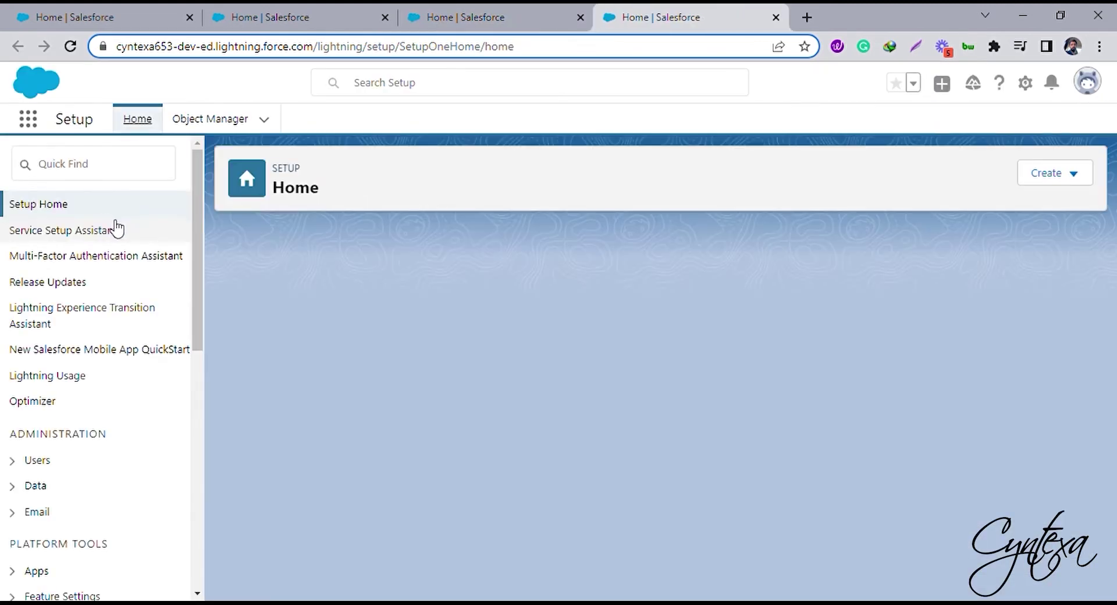
text(custom )
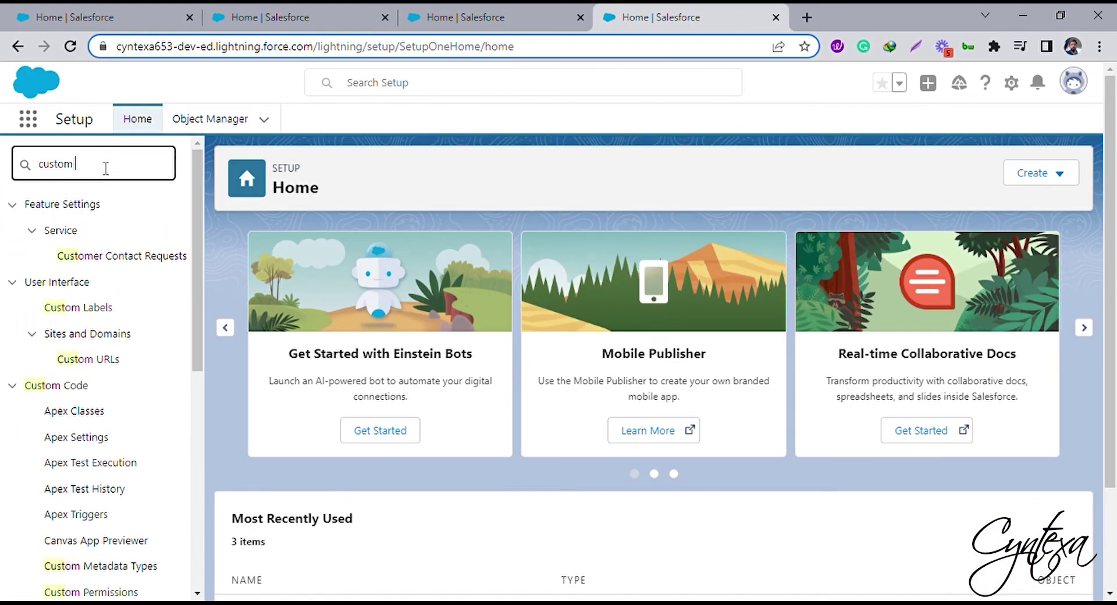
text(sett)
click(109, 237)
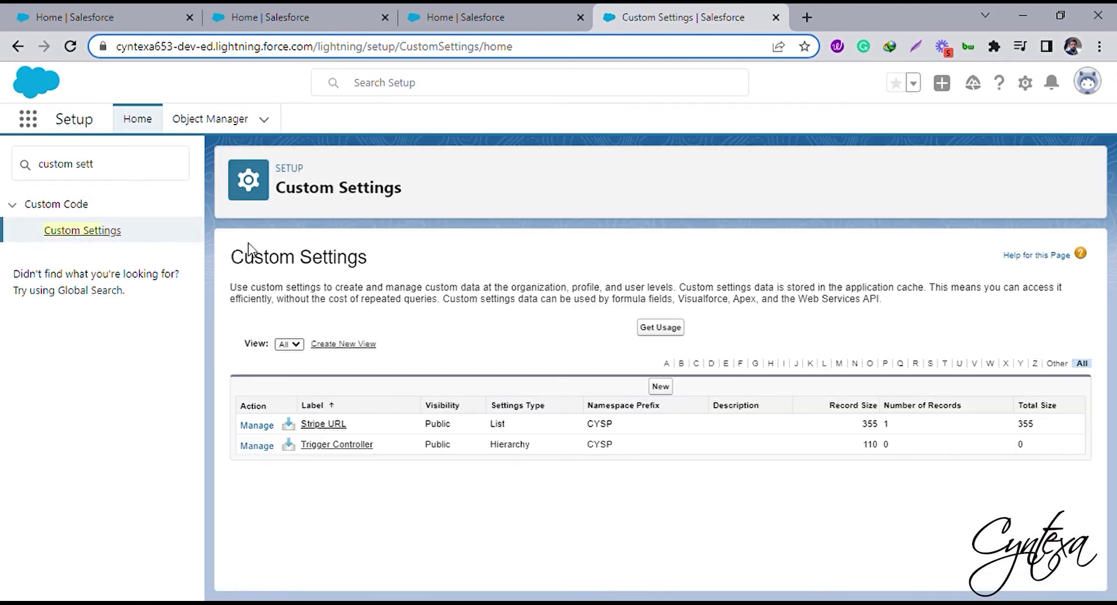
- Add and save a new Trigger Controller value with Active turned on
click(257, 445)
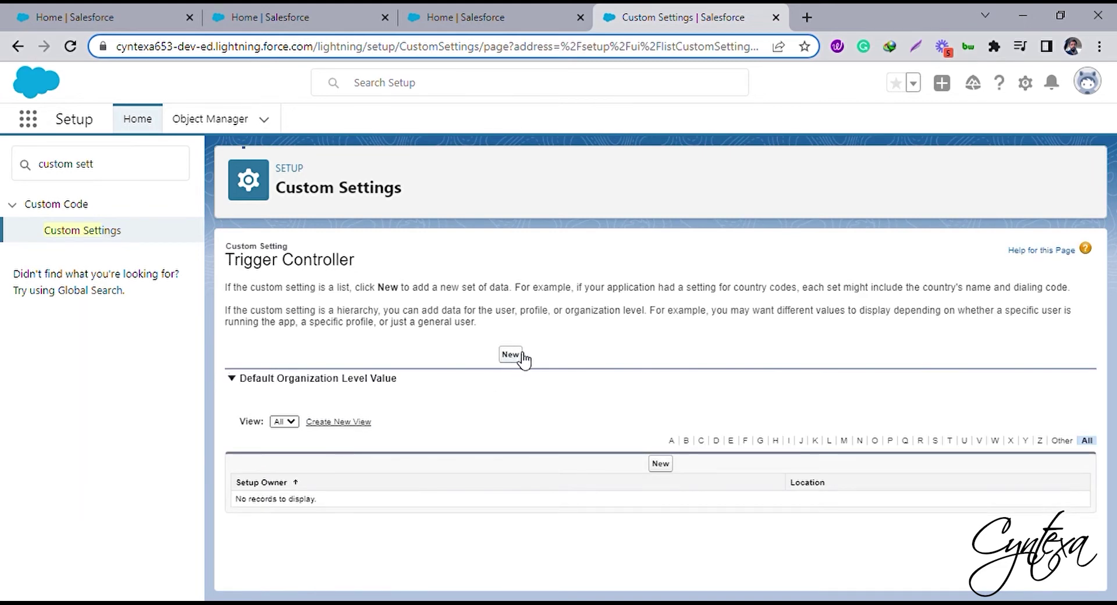
click(511, 355)
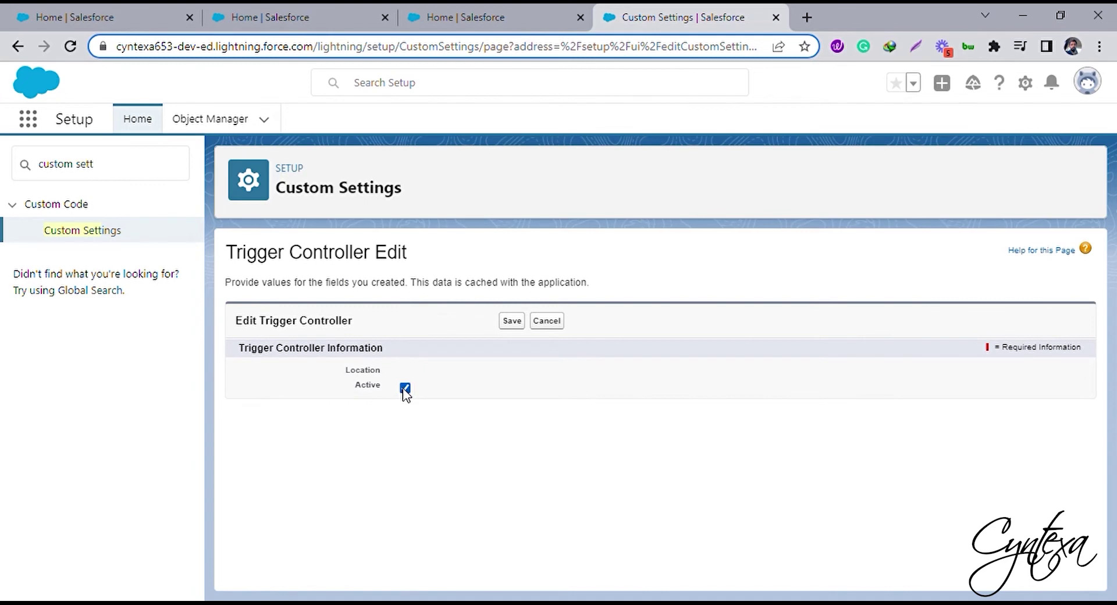
click(513, 323)
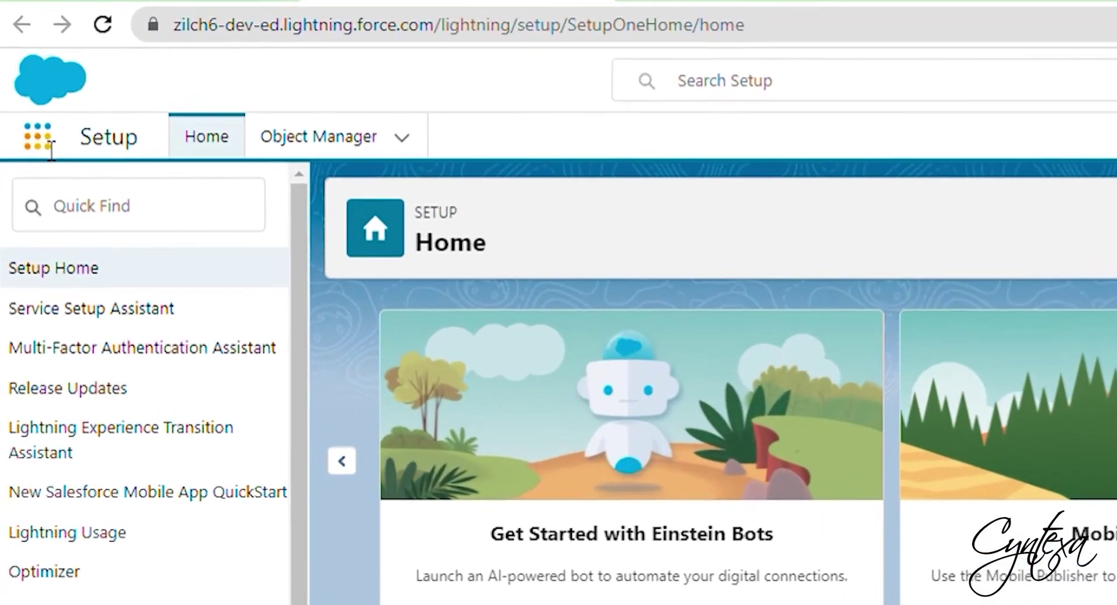
- Create payment P#001 from the Payments list with a Remaining Amount of 100
click(27, 98)
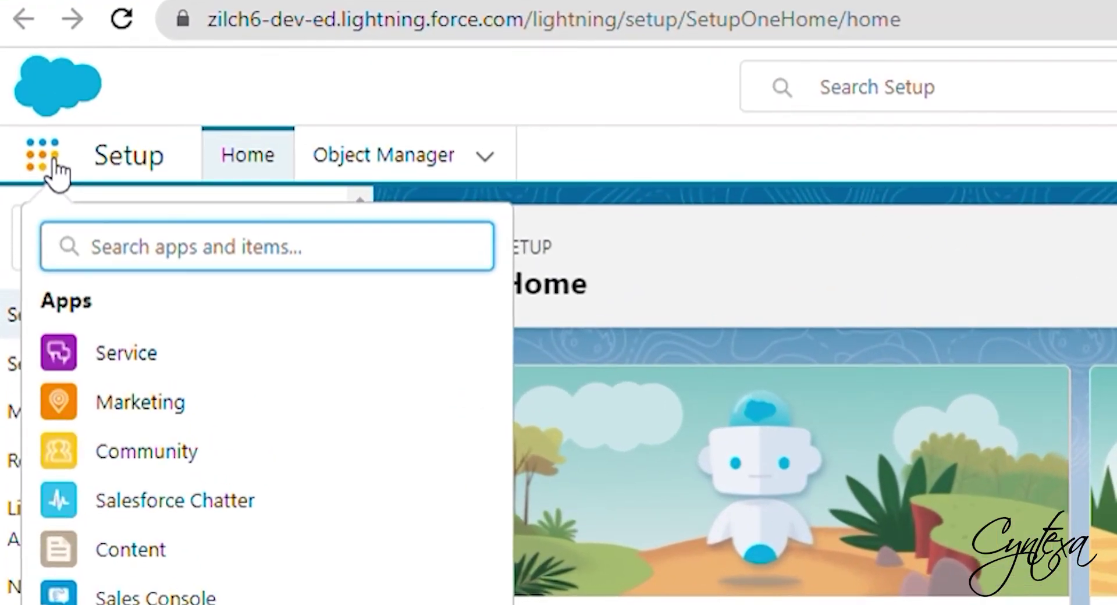
text(payments)
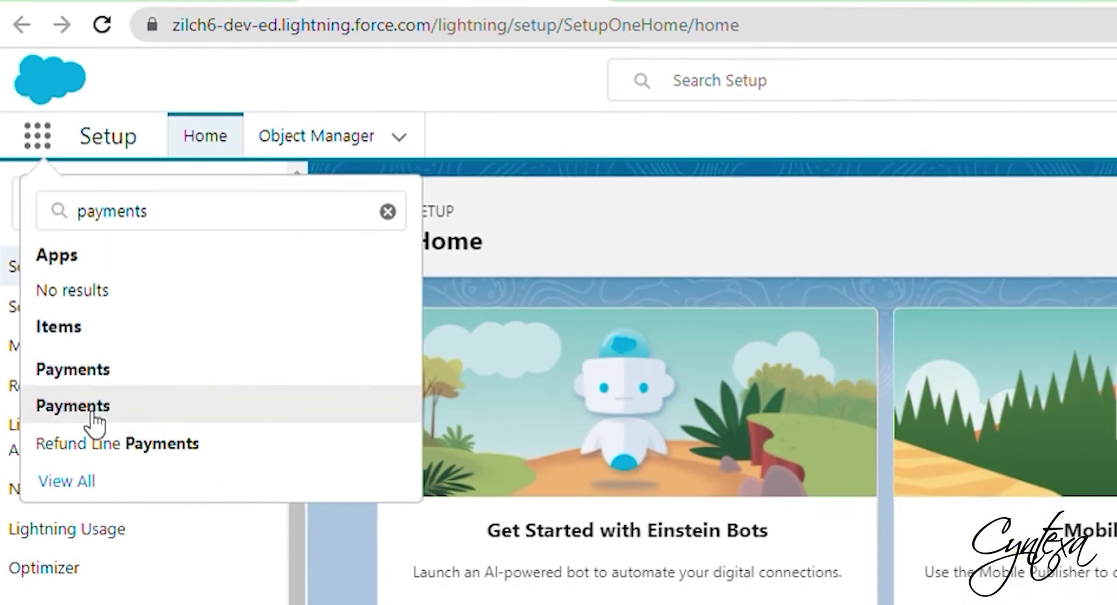
click(92, 413)
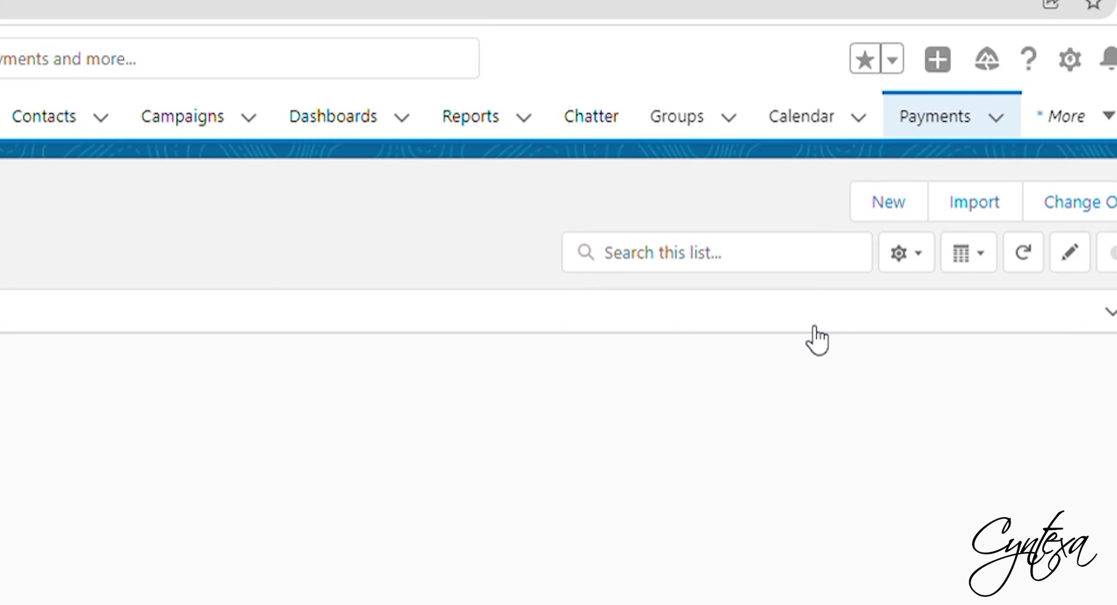
click(896, 202)
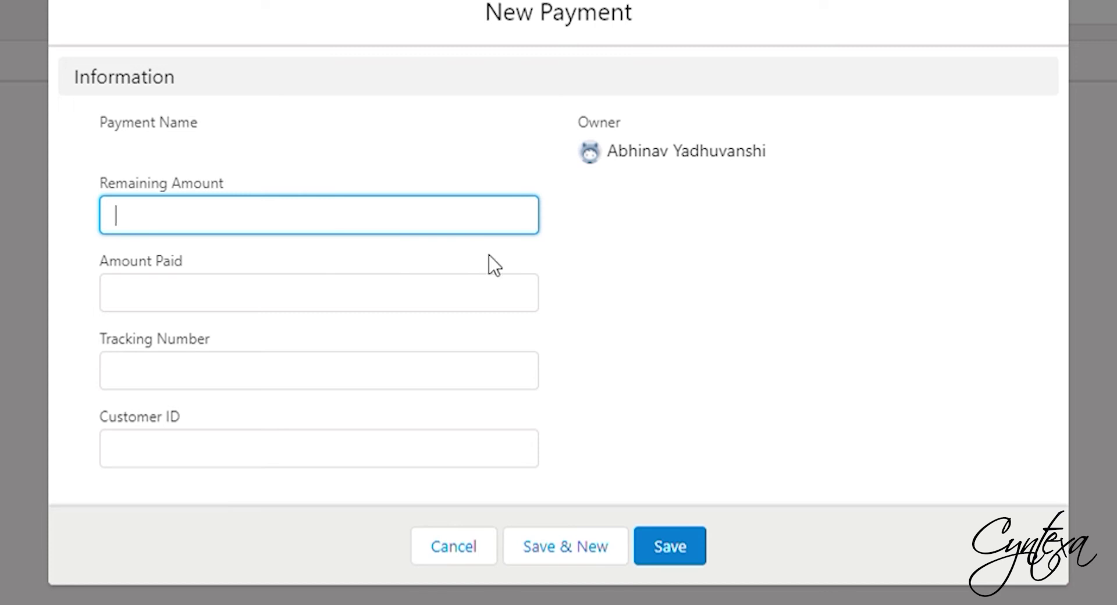
text(100)
click(576, 326)
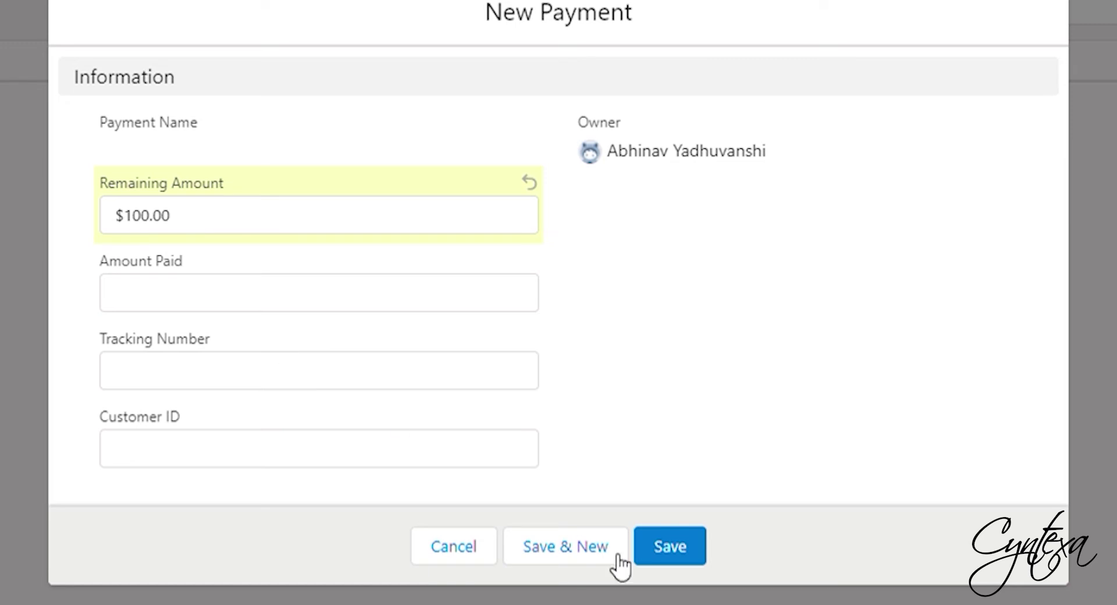
click(673, 549)
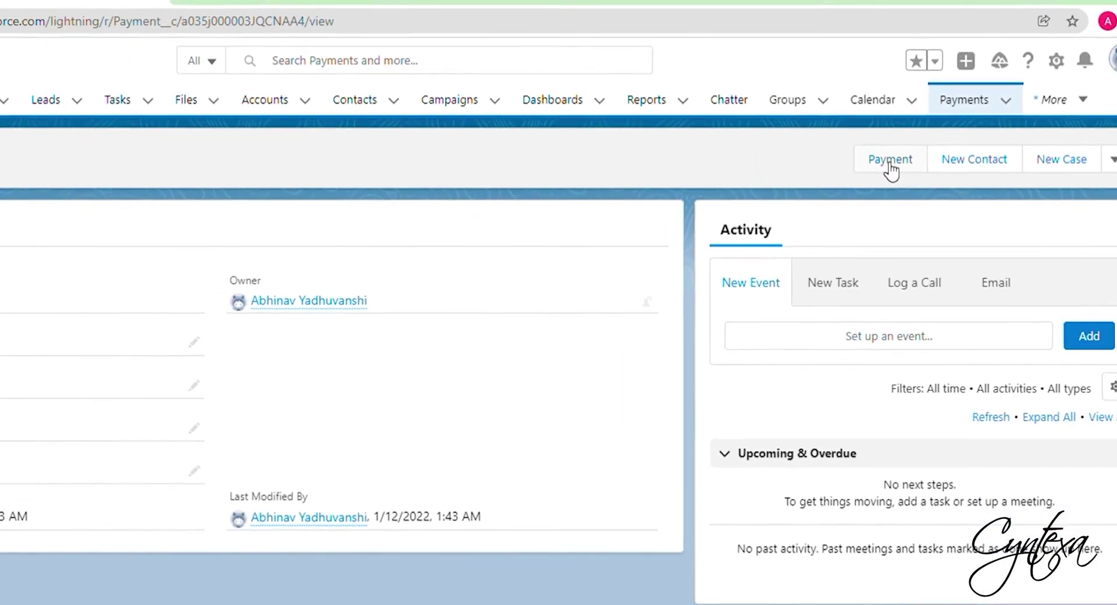
- Choose a one-time Card Payment for P#001, showing 100 payable
click(890, 163)
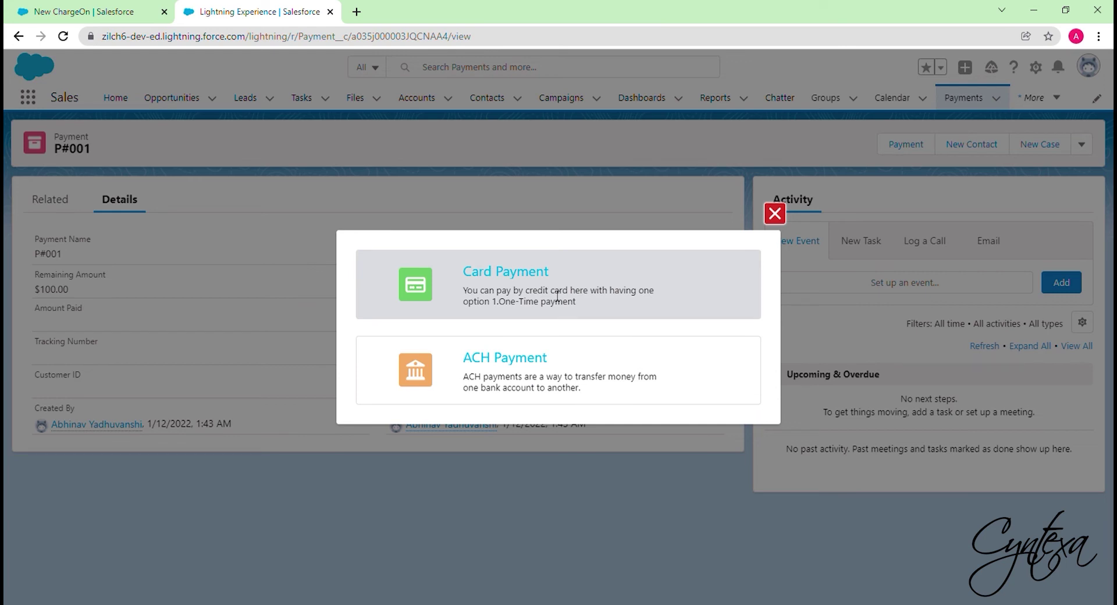
click(547, 298)
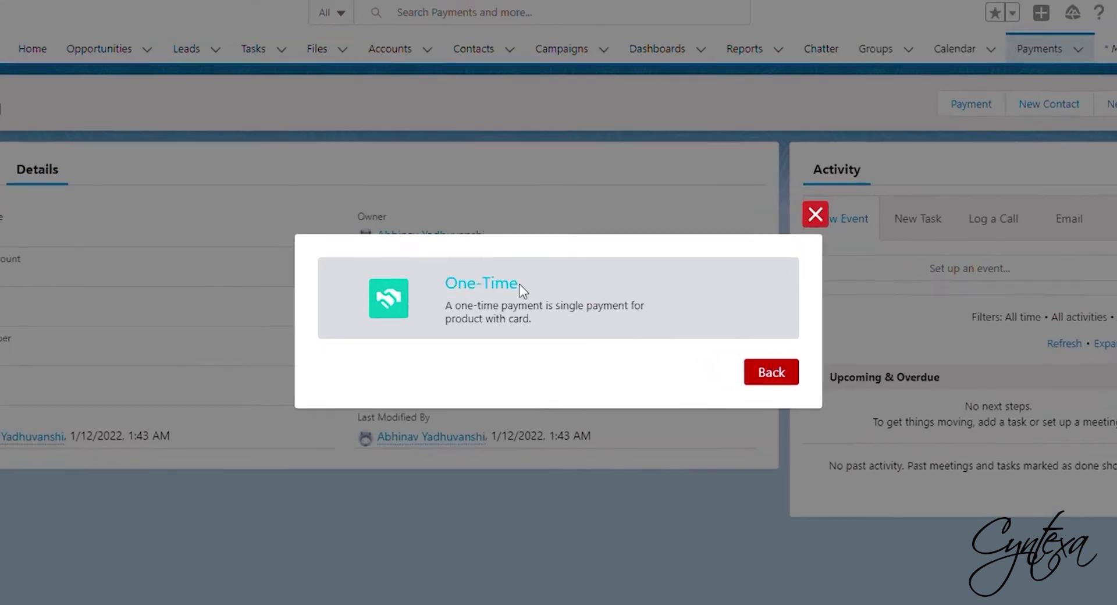
click(525, 296)
click(486, 258)
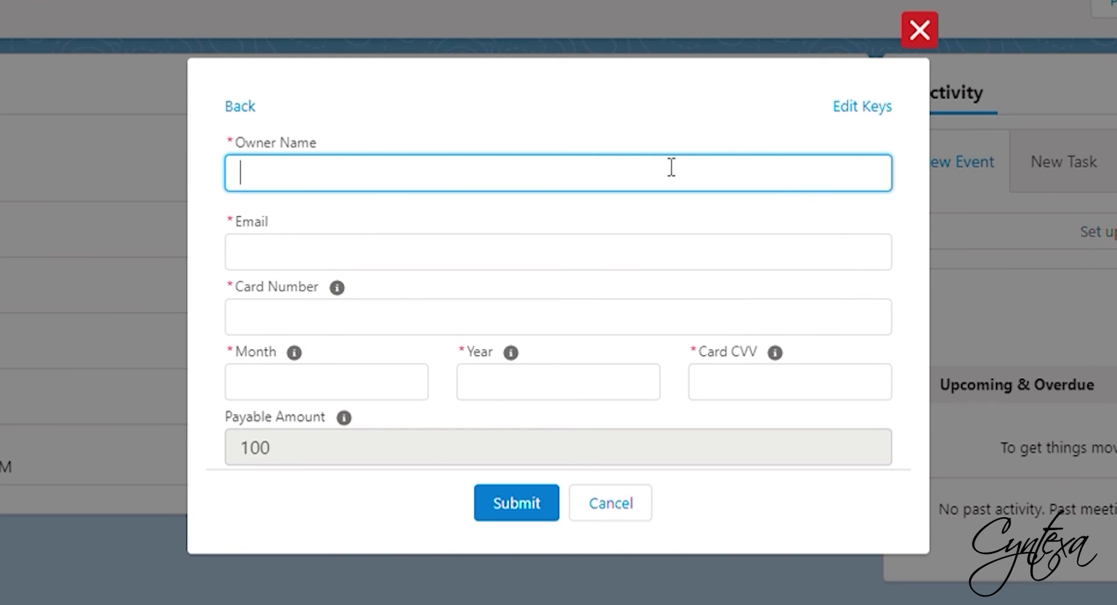
- Paste the Stripe publishable and secret keys, enable Pay in USD, and save
click(849, 108)
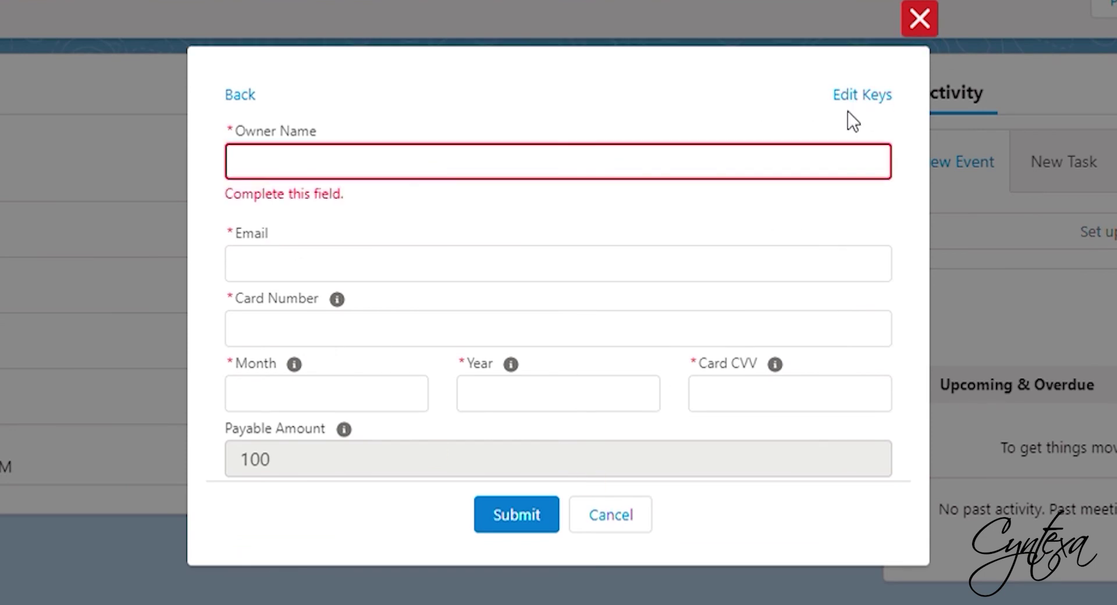
click(861, 94)
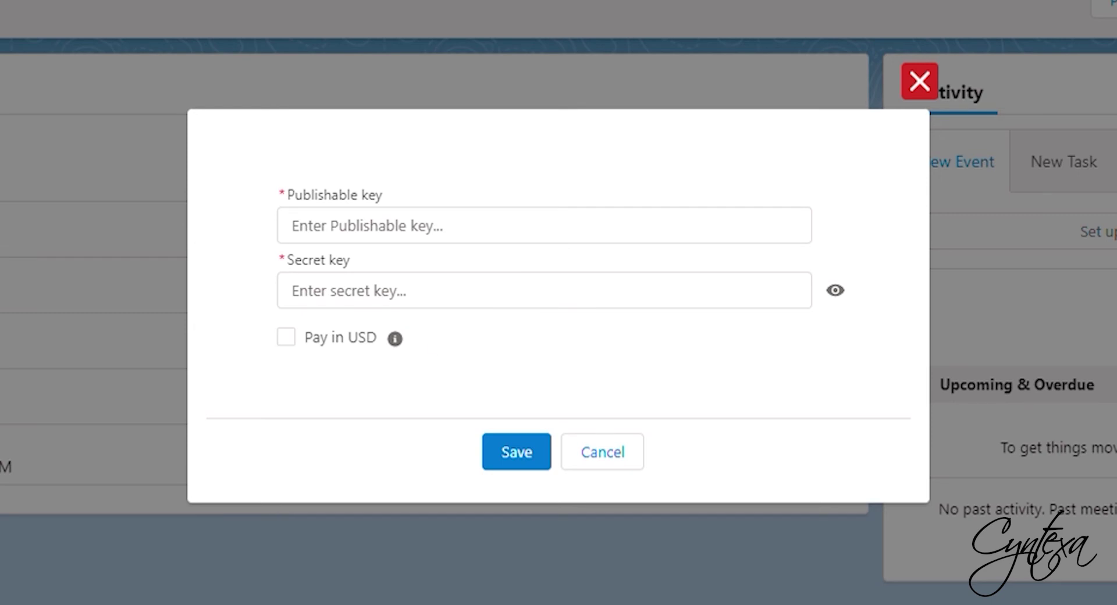
click(419, 241)
key(ctrl+v)
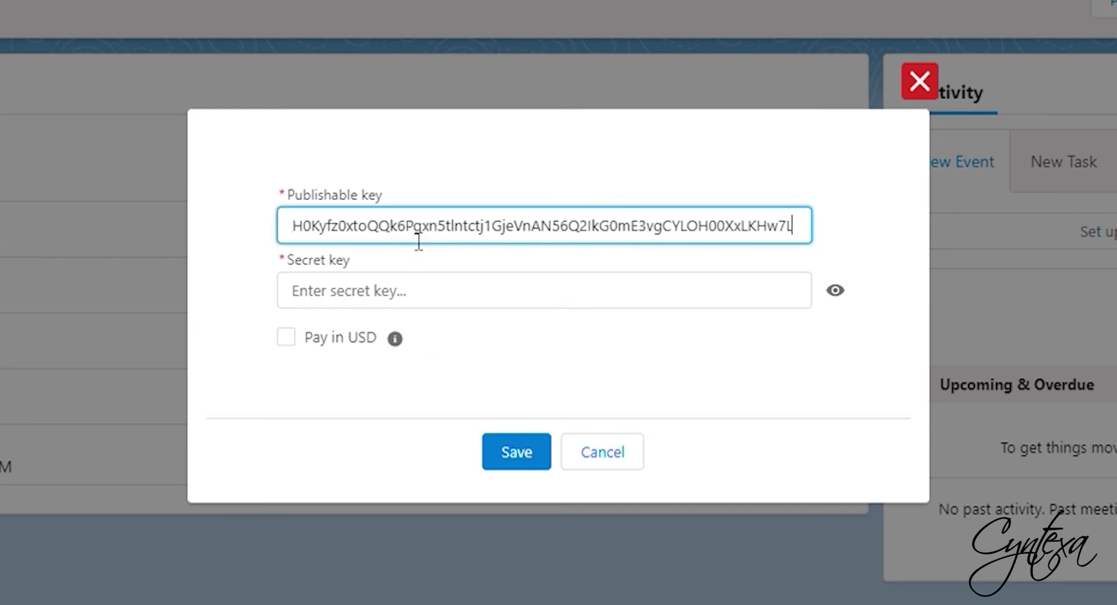
click(402, 289)
key(ctrl+v)
click(510, 322)
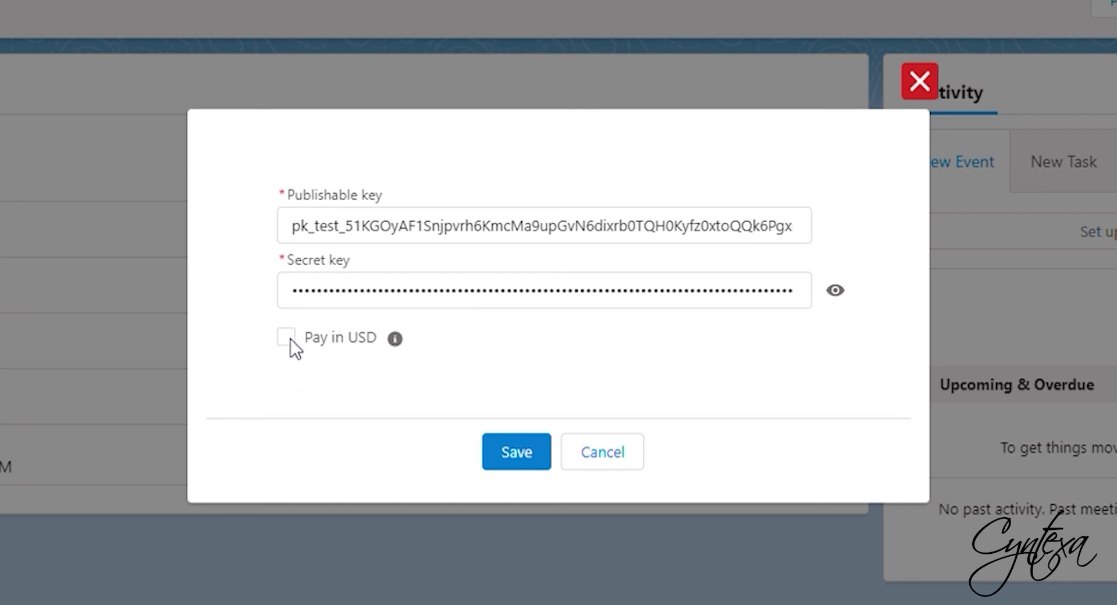
click(517, 452)
- Fill in the card owner name and e-mail on the payment form
click(428, 175)
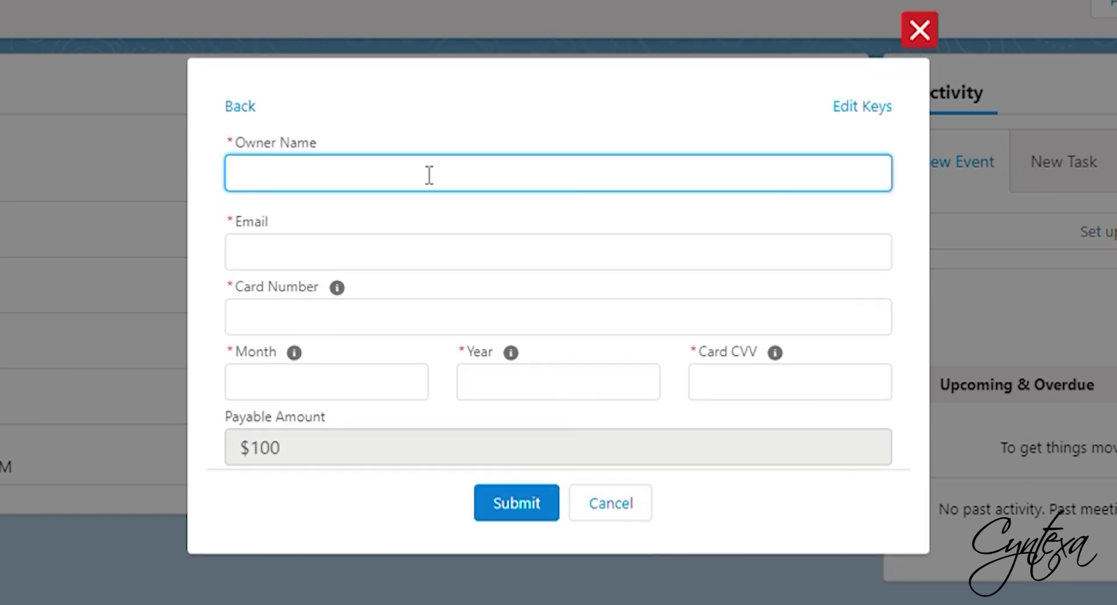
text(Testing)
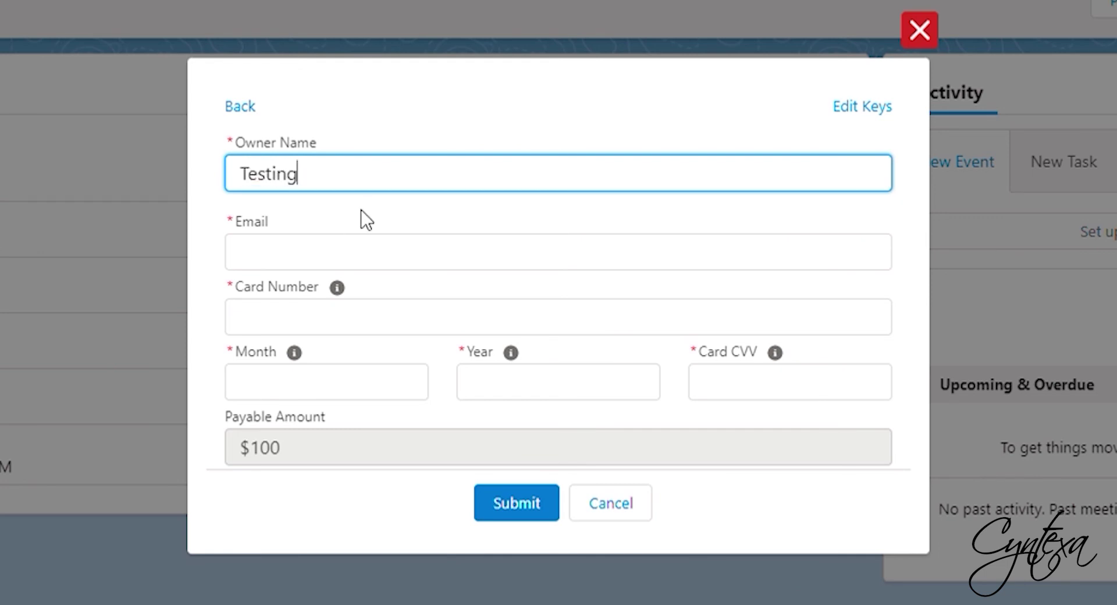
click(324, 267)
text(Testing@test.com)
- Submit the $100 charge with the Stripe test card details and expiry 11/2024, then copy the Customer ID
click(332, 321)
text(4242-4242-4242-4242)
click(303, 391)
text(11)
click(531, 390)
text(2024)
click(757, 384)
text(443)
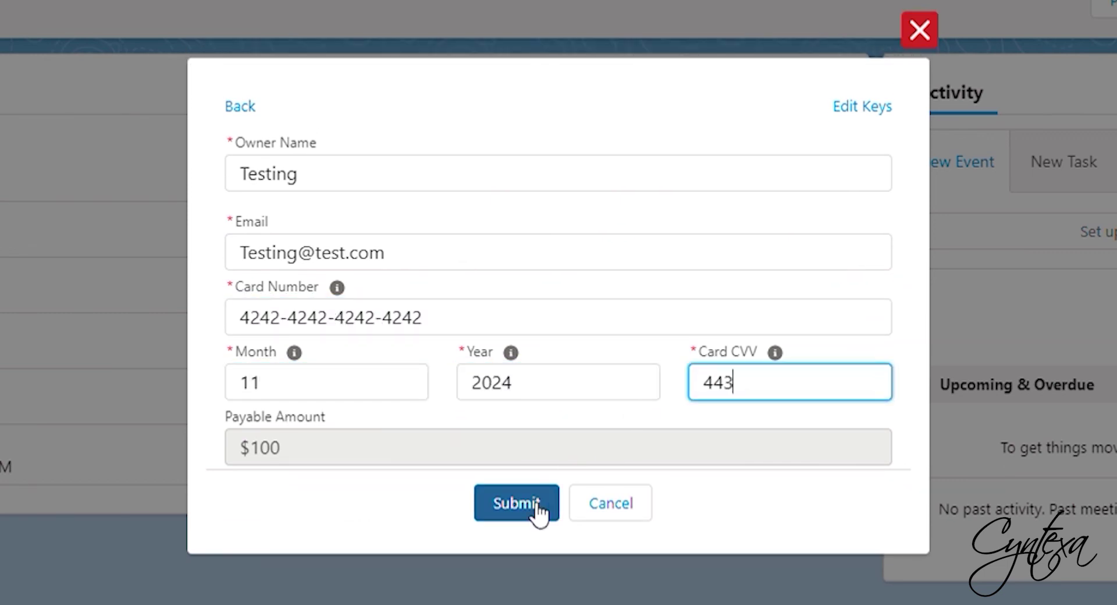
click(531, 506)
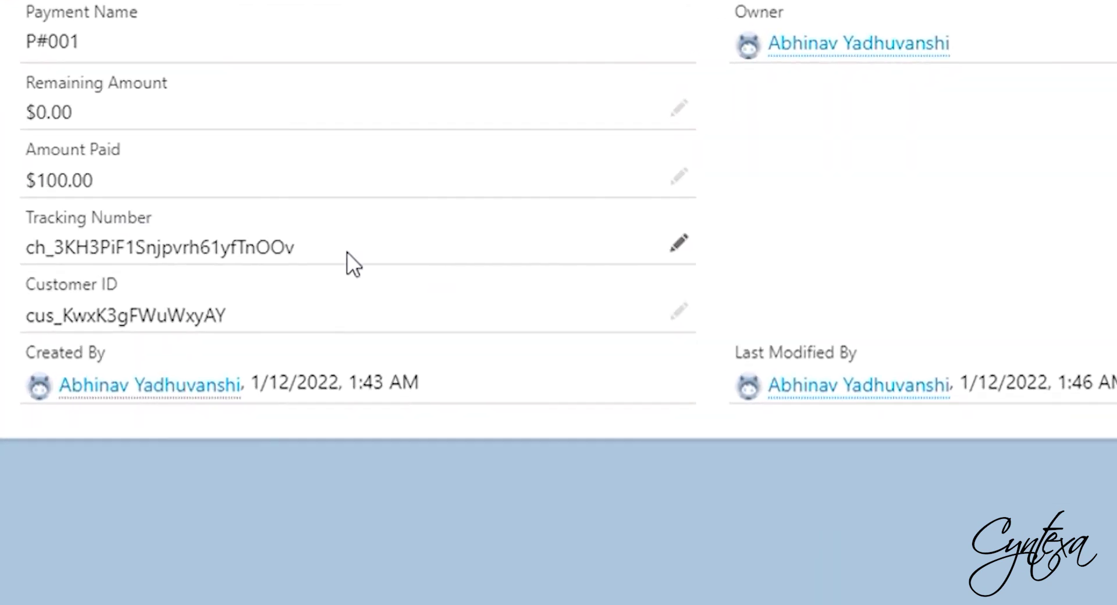
drag(228, 317, 21, 320)
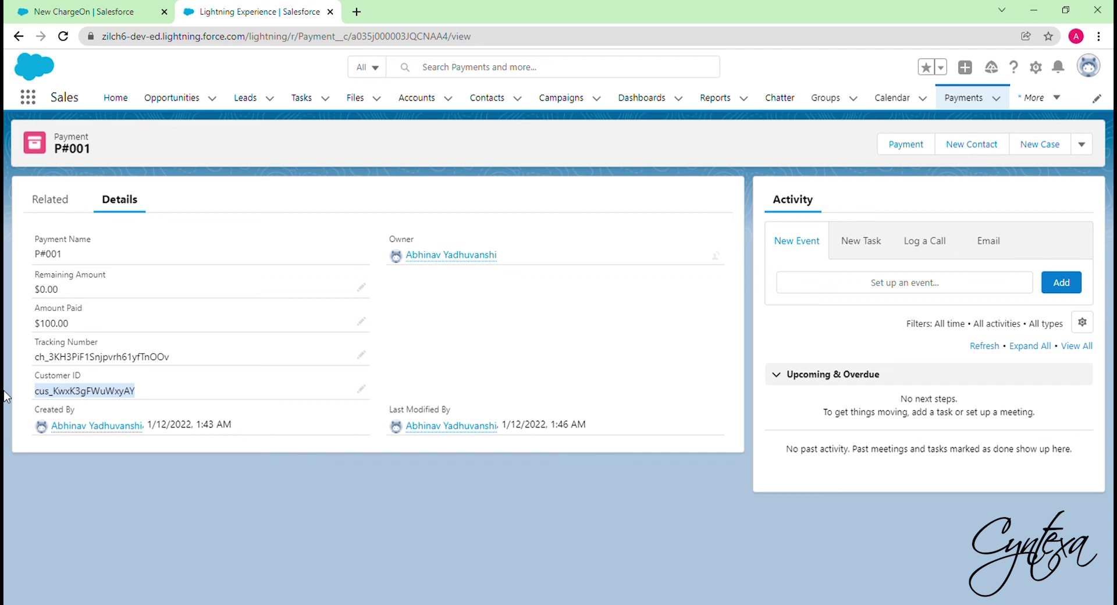
click(905, 145)
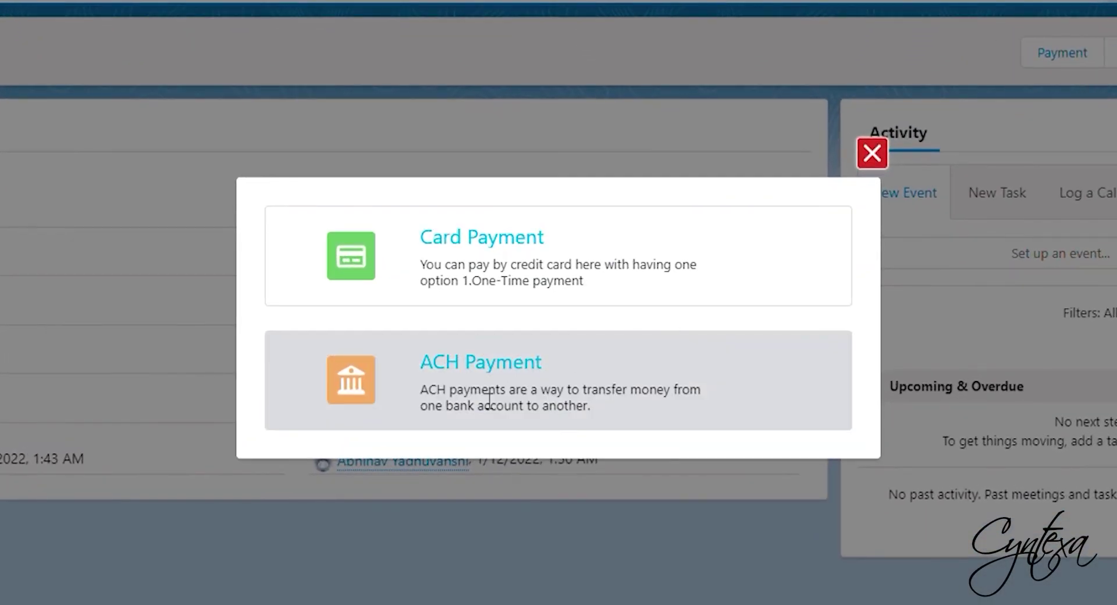
- Choose ACH Payment and re-save the Stripe keys
click(473, 415)
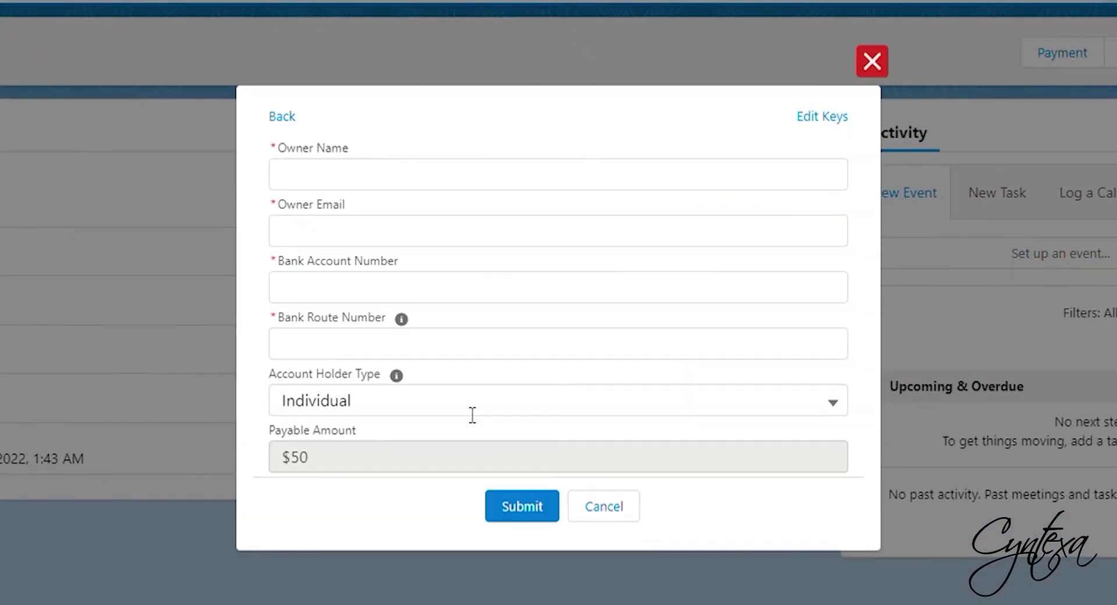
click(808, 118)
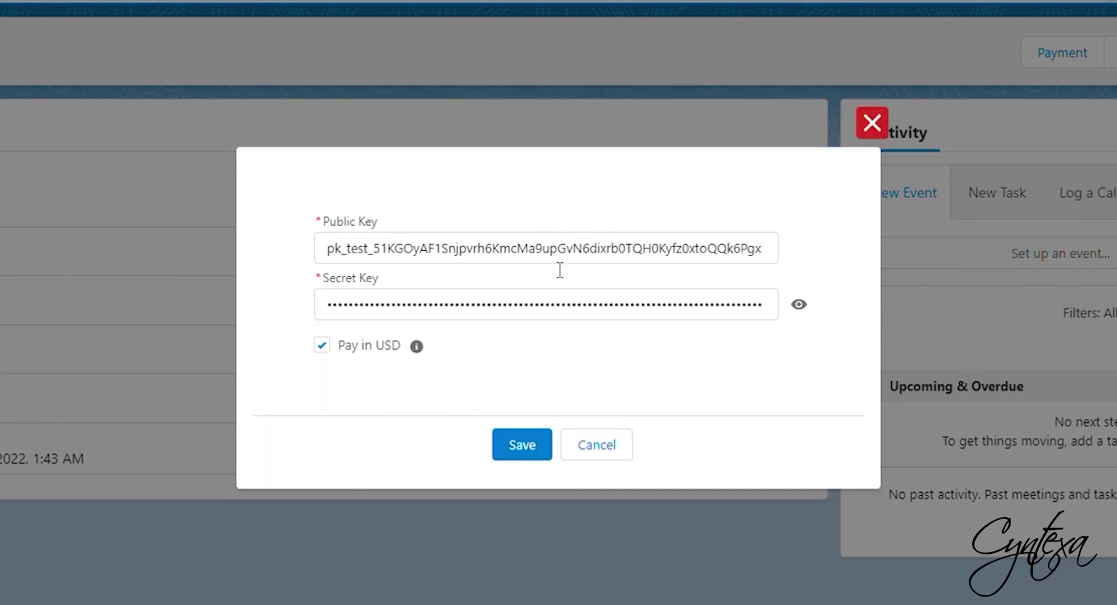
click(522, 444)
- Submit the $50 ACH payment with owner name, e-mail, and test bank account and routing numbers
click(456, 182)
text(Tes)
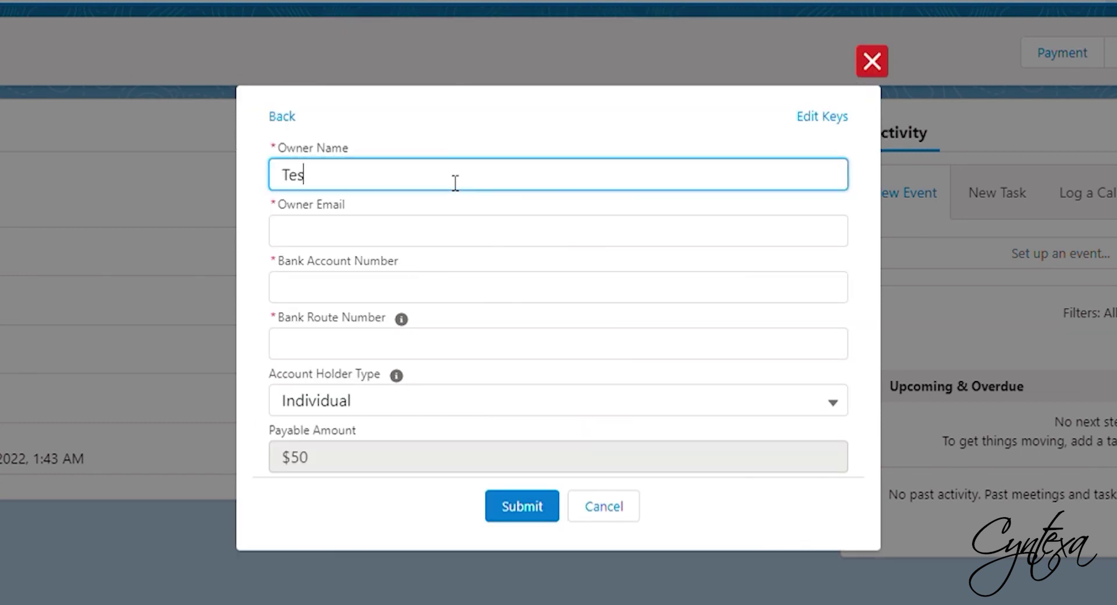
text(ting)
click(374, 230)
text(Testing@test.com)
key(Tab)
text(000123456789)
key(Tab)
text(110000000)
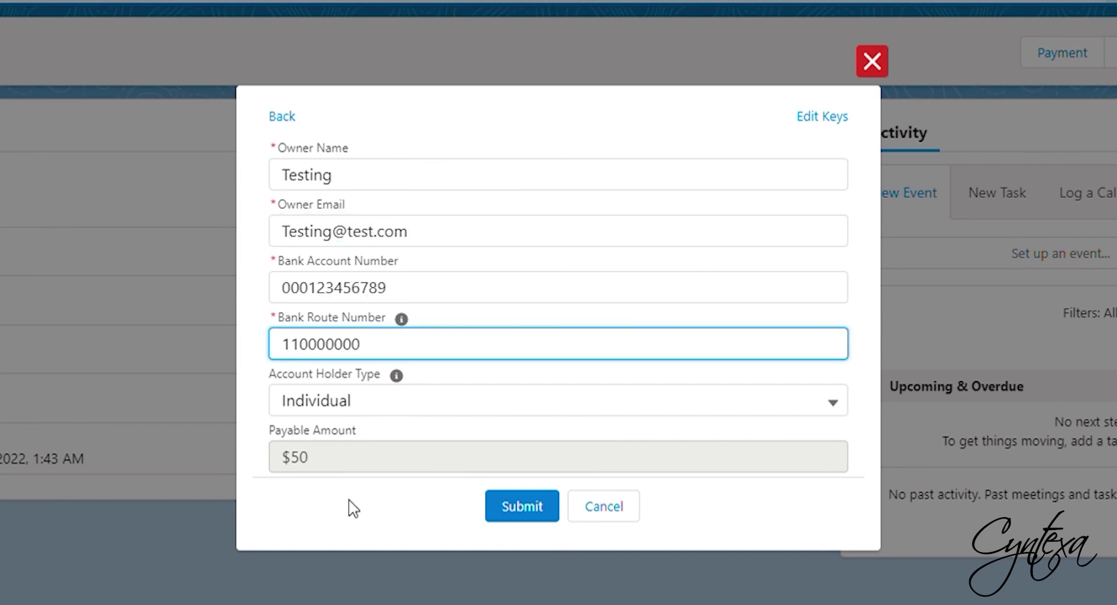
click(533, 505)
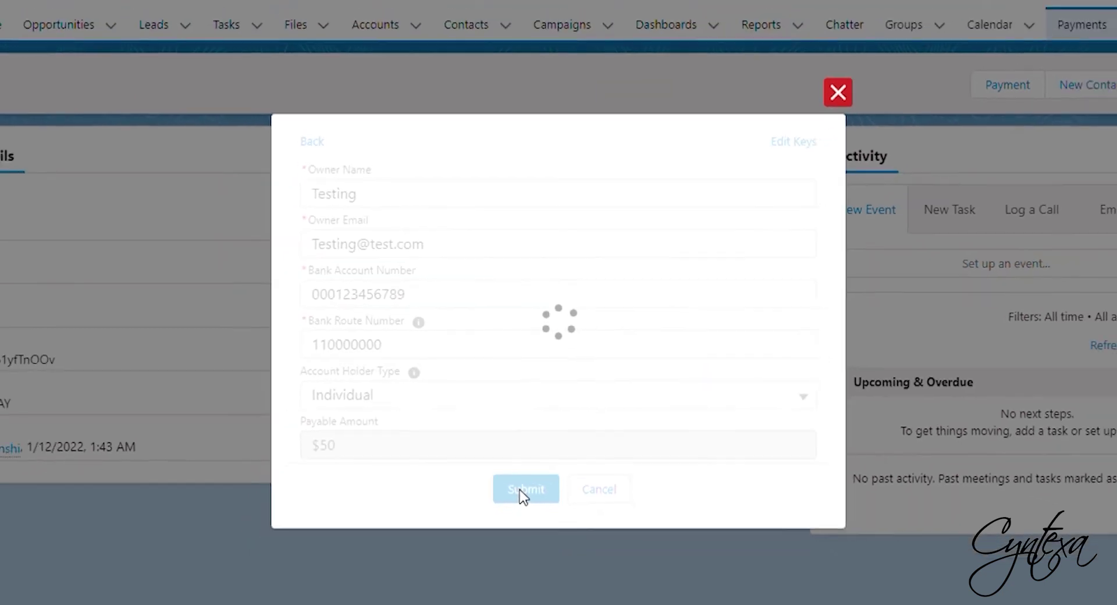